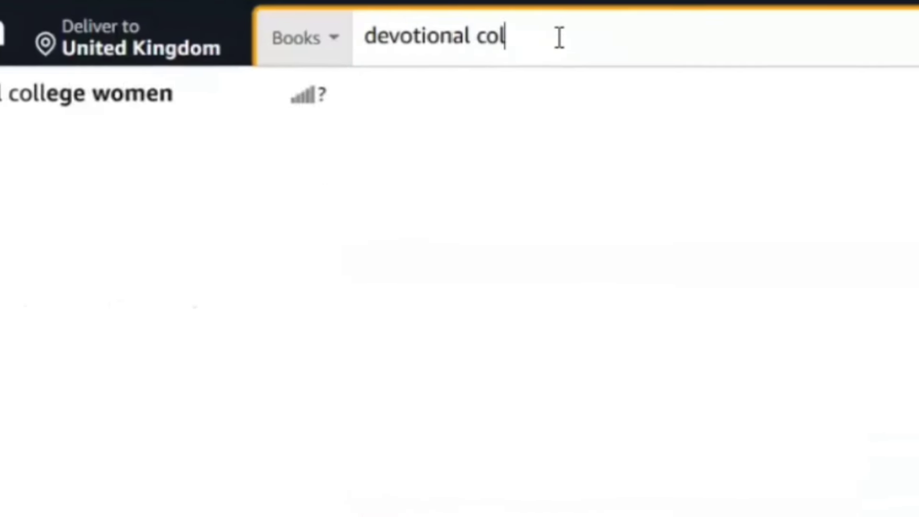
# Step: Search Amazon books for "devotional coloring book for women" and view the KDSPY keyword analysis of the results
pyautogui.write('ring book for women')
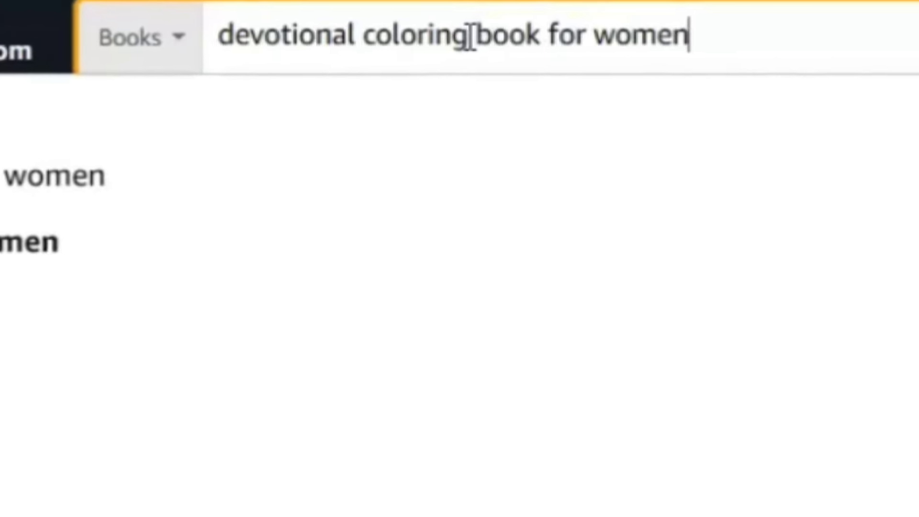
pyautogui.press('Return')
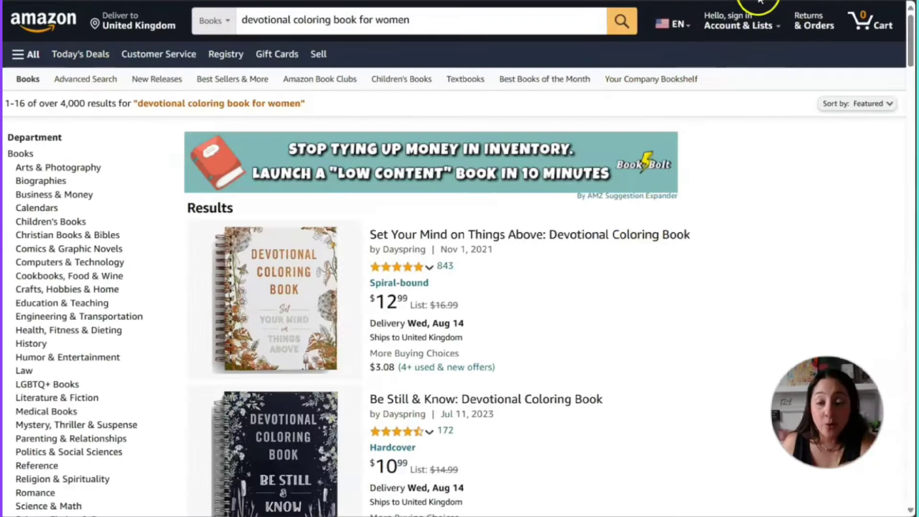
pyautogui.click(787, 3)
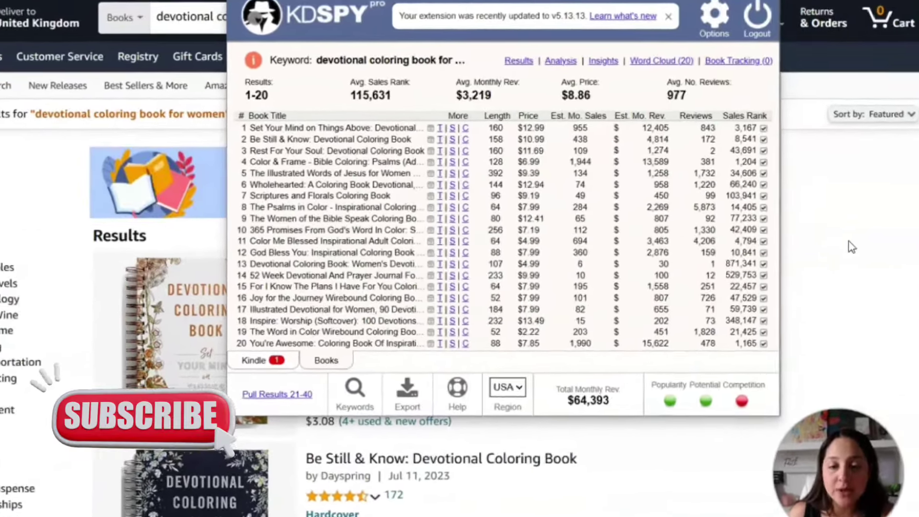
pyautogui.moveTo(694, 475)
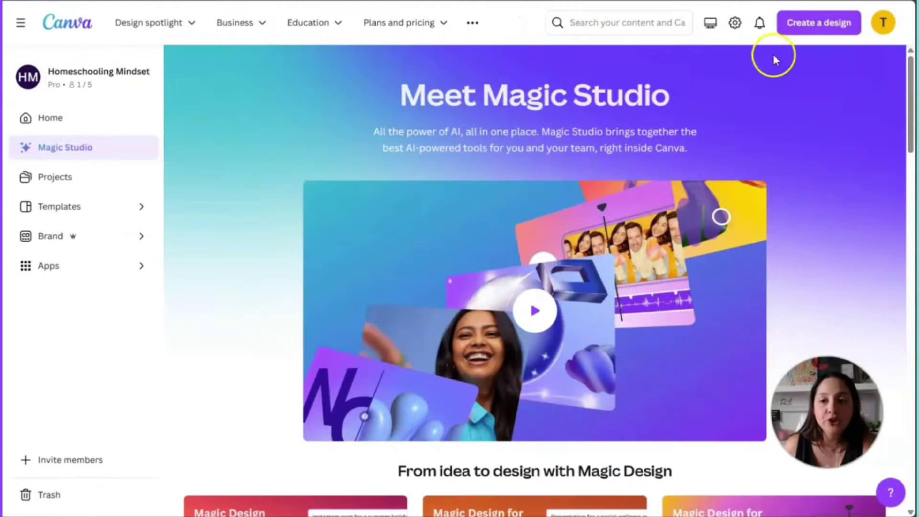
# Step: Switch to Canva and create a new custom-size design of 8.625 × 11.25 in
pyautogui.click(834, 27)
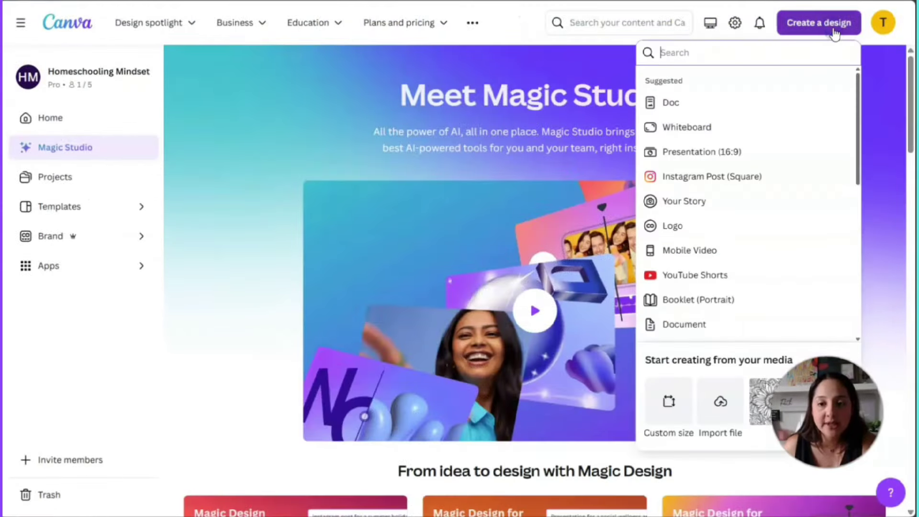
pyautogui.click(664, 394)
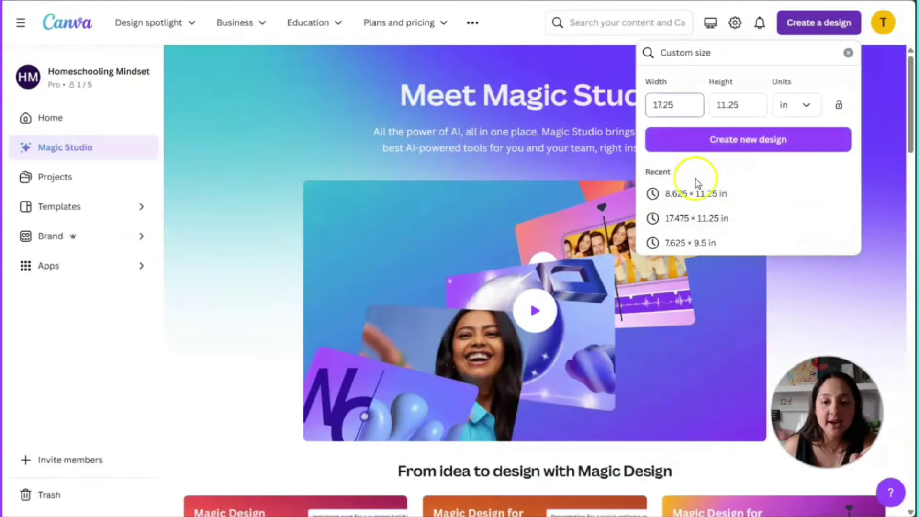
pyautogui.click(697, 192)
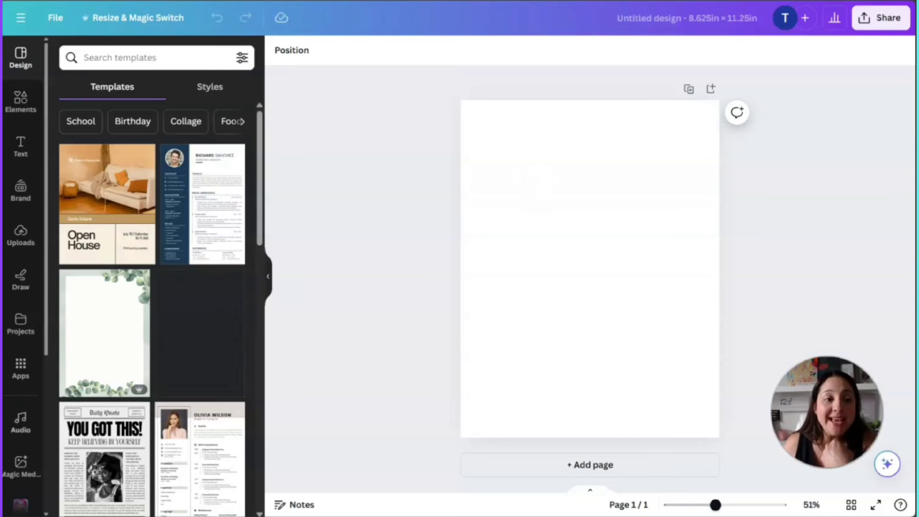
# Step: Search the elements library for "coloring pages" and show all matching graphics
pyautogui.click(24, 101)
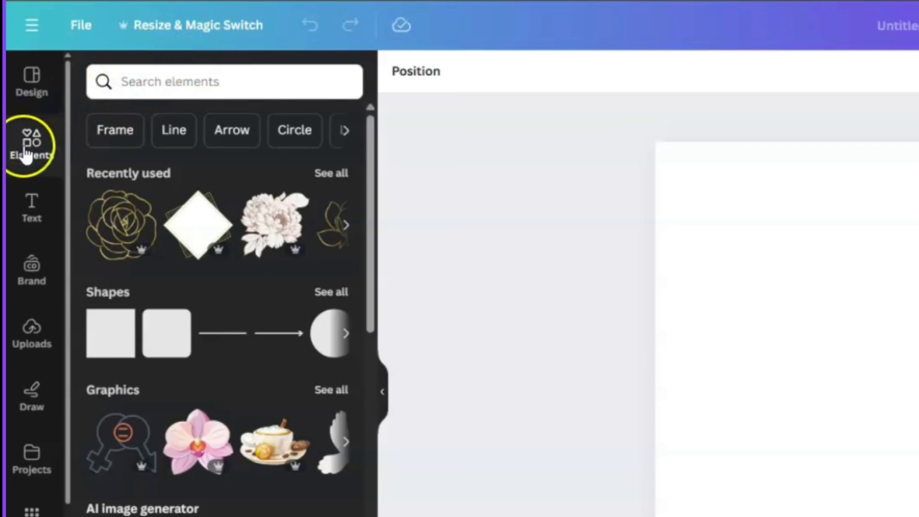
pyautogui.click(174, 73)
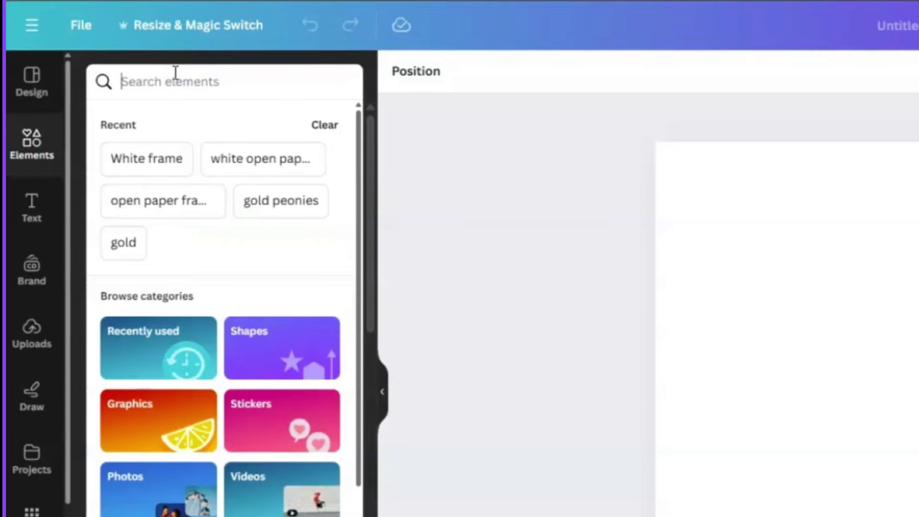
pyautogui.write('coloring pags')
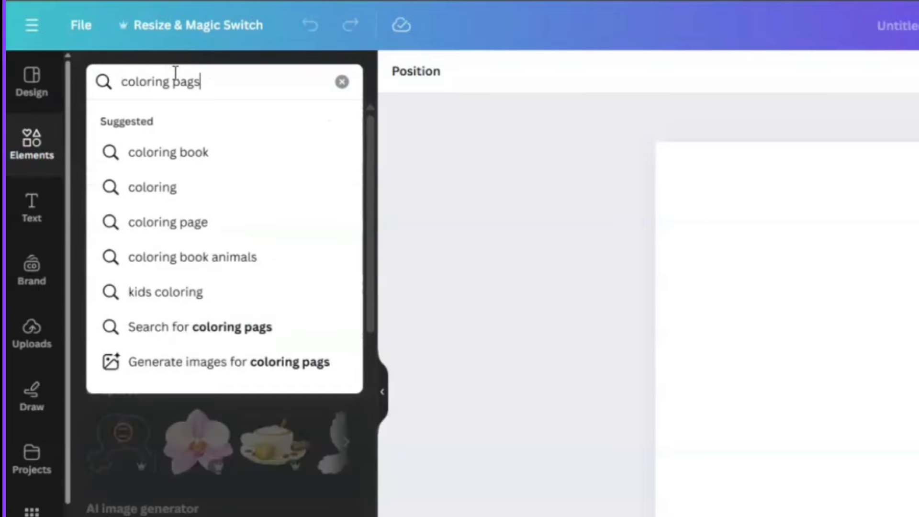
pyautogui.press('Return')
pyautogui.click(146, 57)
pyautogui.press('BackSpace')
pyautogui.write('es')
pyautogui.press('Return')
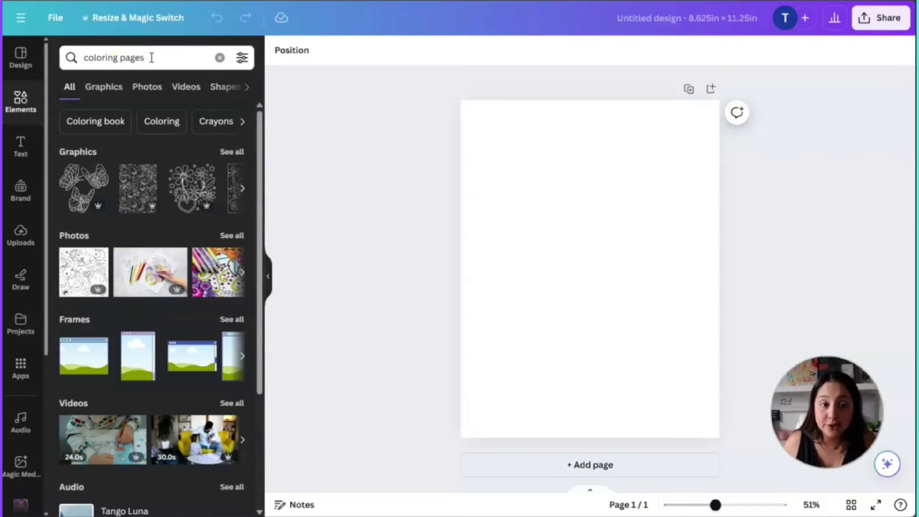
pyautogui.click(234, 152)
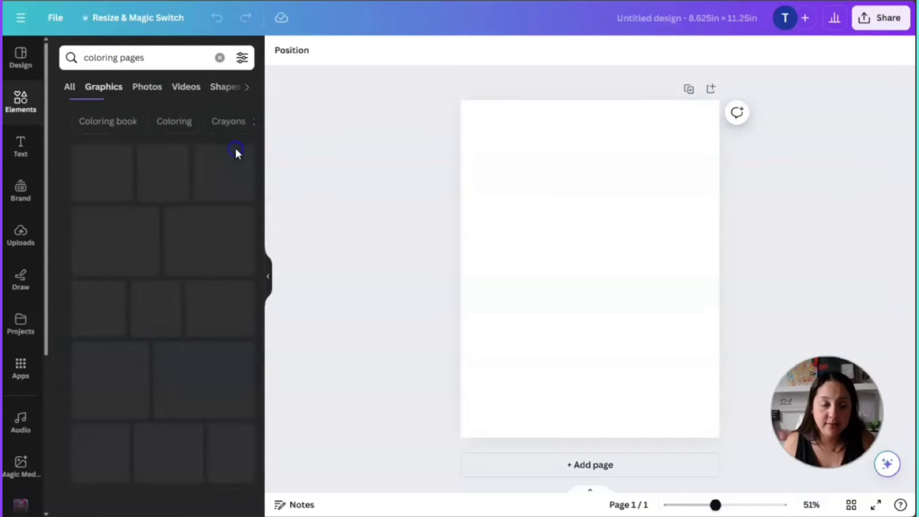
# Step: Try the line drawing of a girl with flowers in her hair, enlarged to nearly page width, and delete it
pyautogui.click(215, 301)
pyautogui.moveTo(537, 319); pyautogui.dragTo(444, 498)
pyautogui.moveTo(532, 335); pyautogui.dragTo(589, 321)
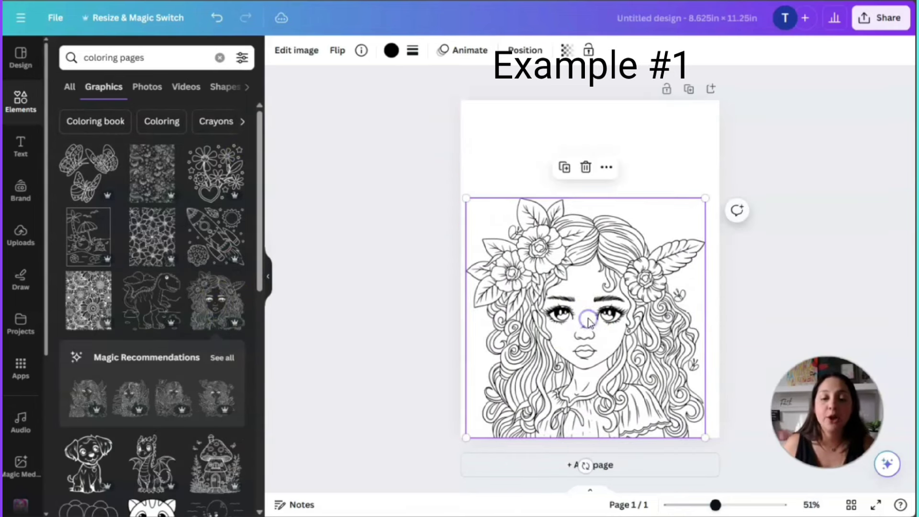
pyautogui.click(585, 167)
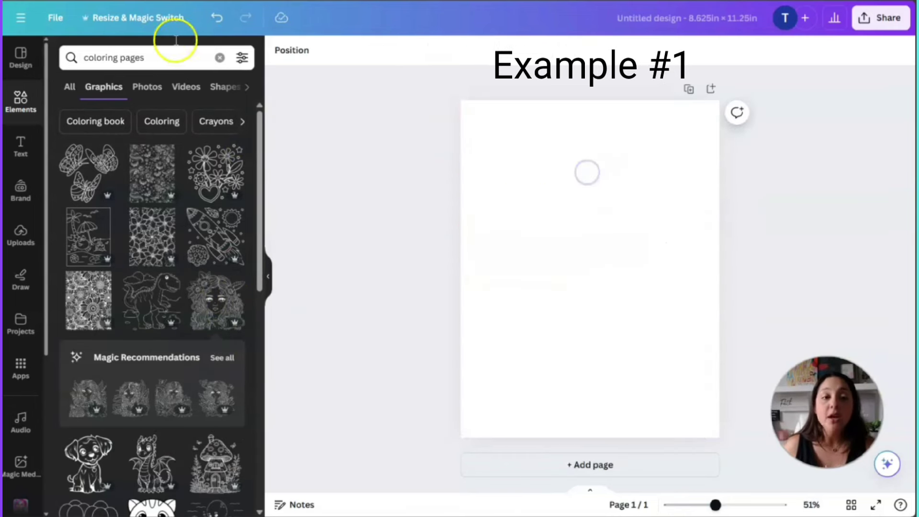
# Step: Search the graphics for "flower sketch"
pyautogui.click(179, 66)
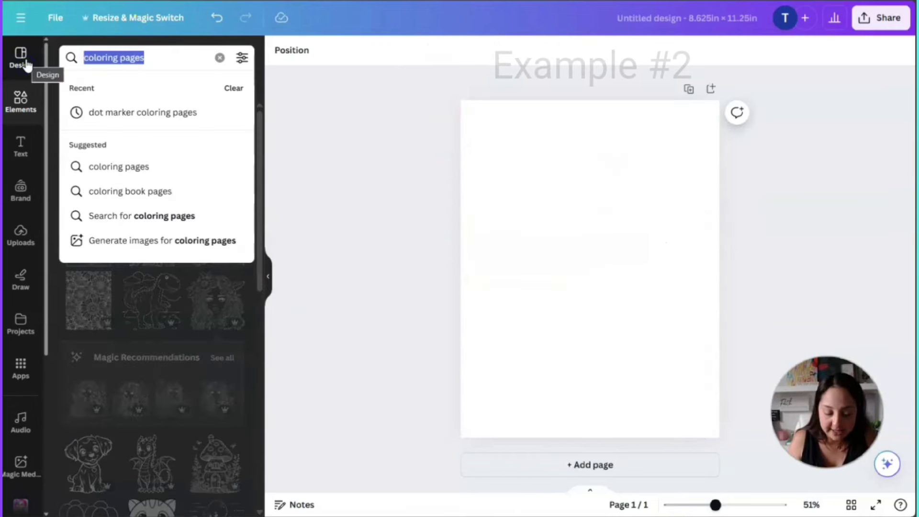
pyautogui.write('flower sketch')
pyautogui.press('Return')
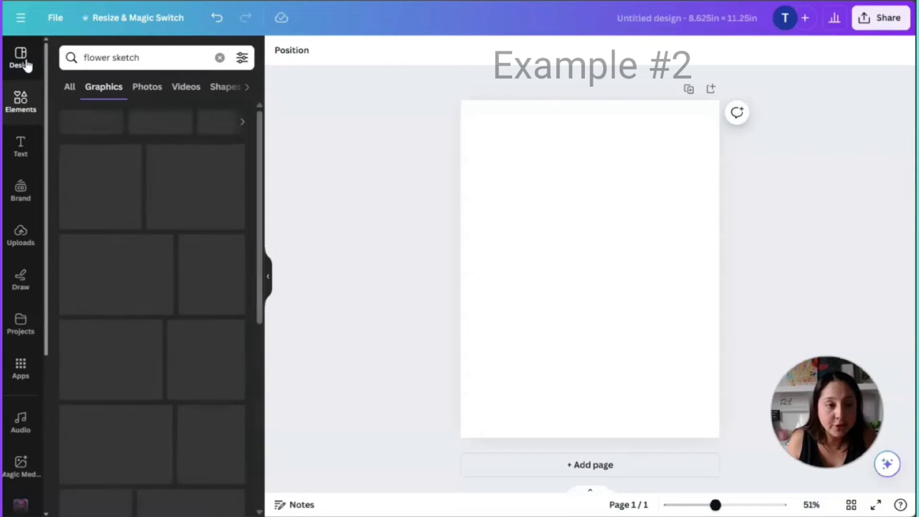
# Step: Try a layout of two enlarged cosmos flower sketches, in the page's lower-left and upper-right areas, and delete both
pyautogui.click(80, 158)
pyautogui.moveTo(590, 223); pyautogui.dragTo(513, 331)
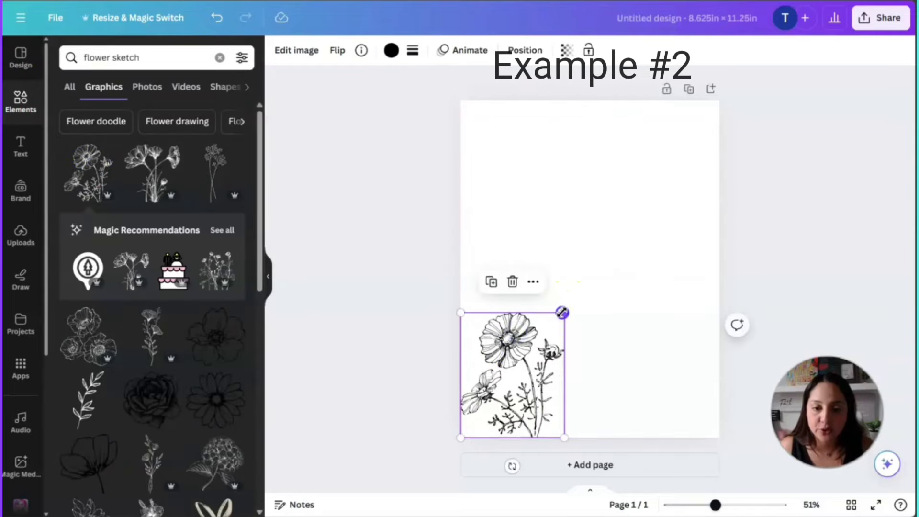
pyautogui.moveTo(562, 313); pyautogui.dragTo(650, 207)
pyautogui.click(535, 177)
pyautogui.moveTo(555, 293); pyautogui.dragTo(648, 201)
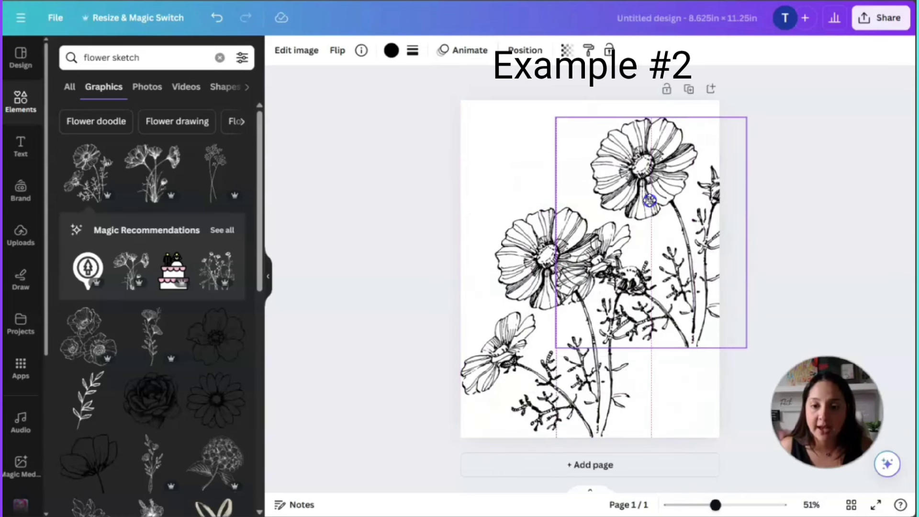
pyautogui.click(651, 86)
pyautogui.click(551, 248)
pyautogui.press('Delete')
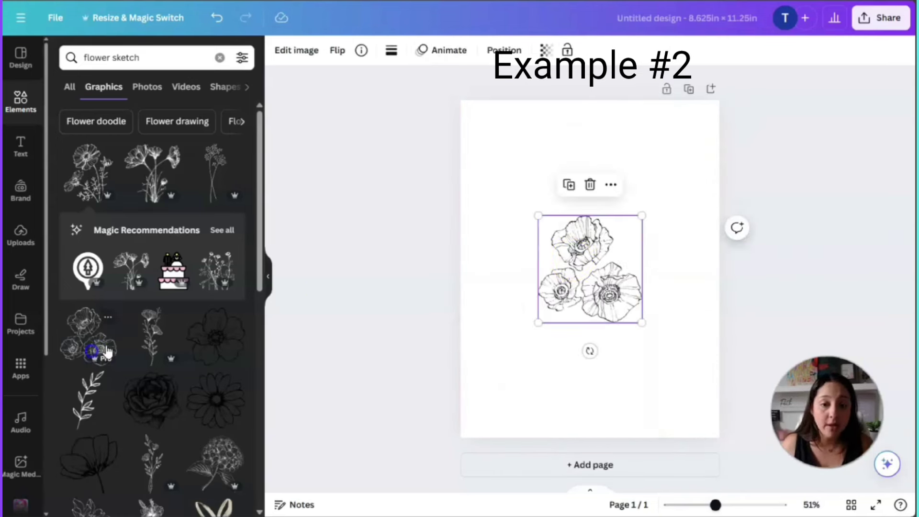
# Step: Try placing the three-poppy sketch in the page's lower-left corner with copies along the right edge, and delete the copies
pyautogui.click(91, 350)
pyautogui.moveTo(571, 263)
pyautogui.mouseDown()
pyautogui.moveTo(505, 381)
pyautogui.moveTo(489, 375)
pyautogui.moveTo(499, 386)
pyautogui.mouseUp()
pyautogui.click(495, 304)
pyautogui.moveTo(574, 195)
pyautogui.mouseDown()
pyautogui.moveTo(640, 127)
pyautogui.moveTo(667, 266)
pyautogui.mouseUp()
pyautogui.click(645, 238)
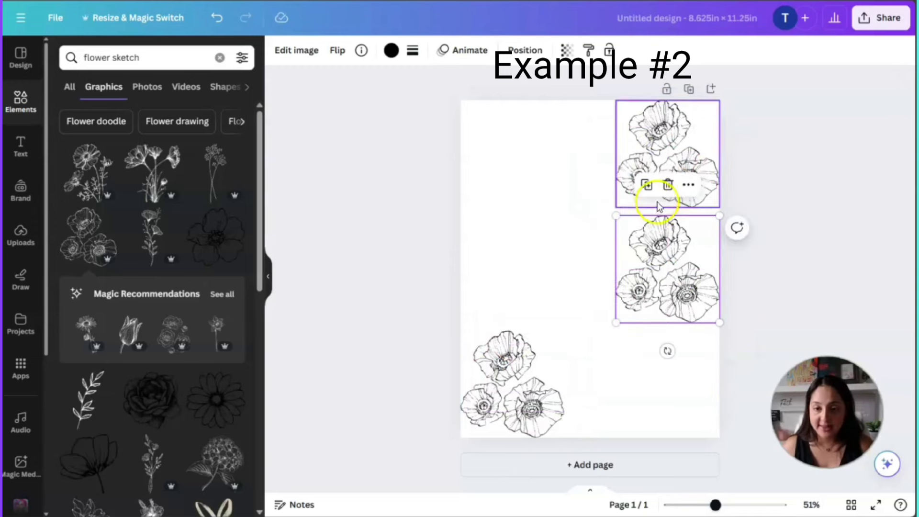
pyautogui.click(666, 185)
pyautogui.press('Delete')
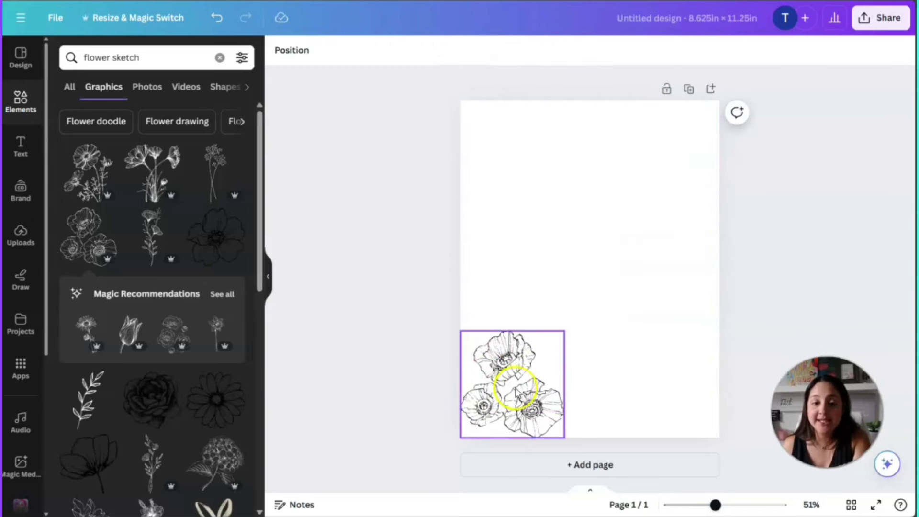
# Step: Generate Magic Media images from the prompt "design a coloring page of a woman with long hair"
pyautogui.scroll(-5, 165, 172)
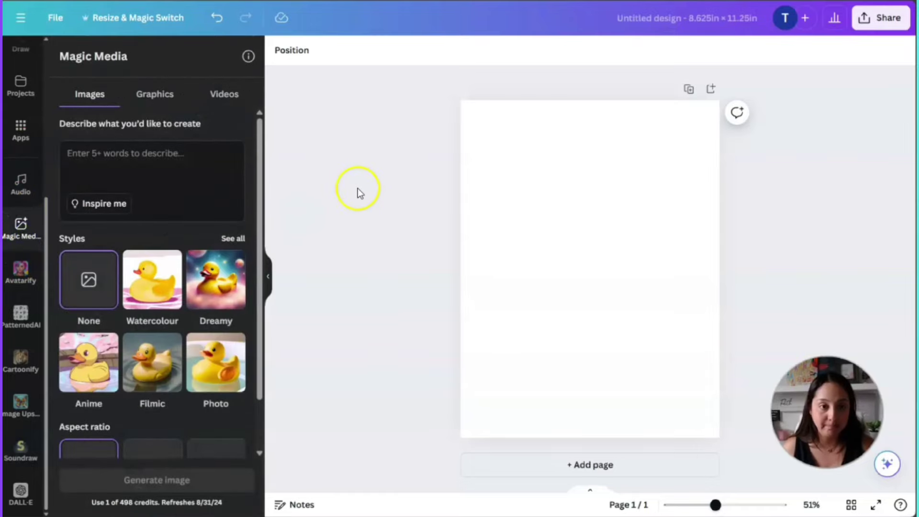
pyautogui.click(160, 166)
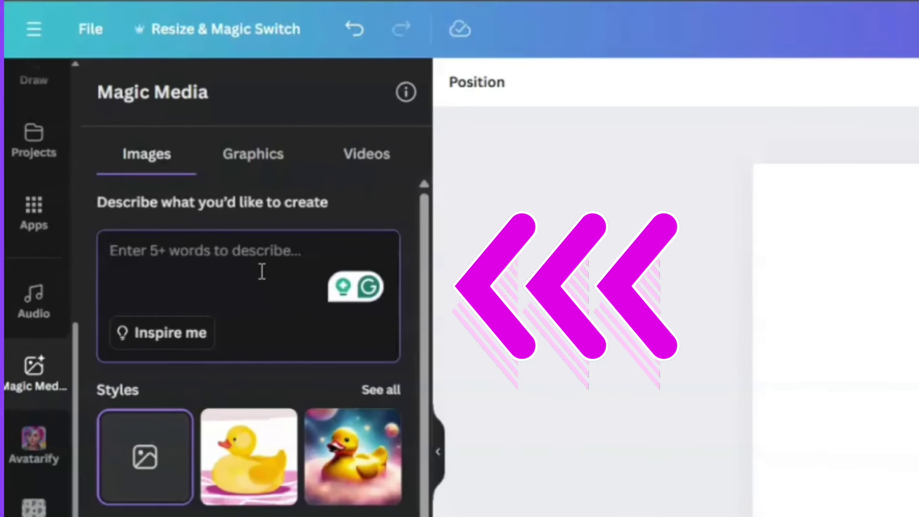
pyautogui.write('design a coloring page of a woman with long hair')
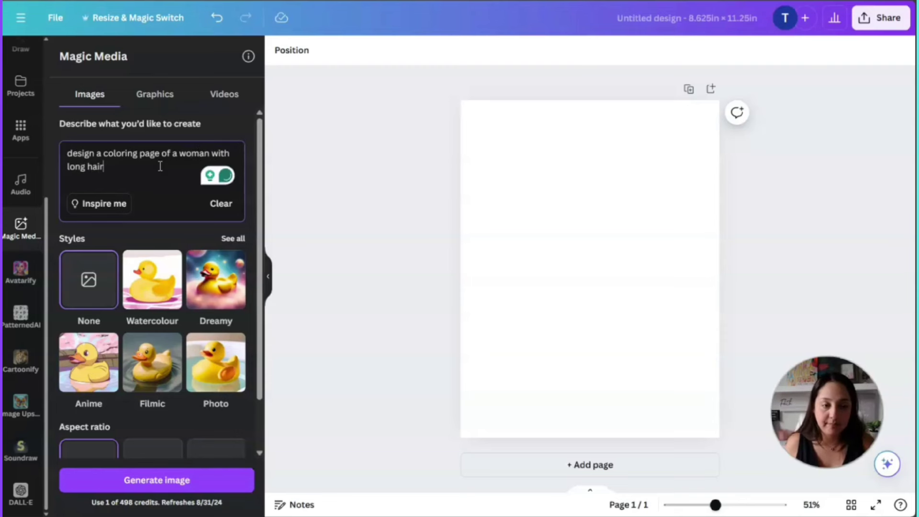
pyautogui.press('Return')
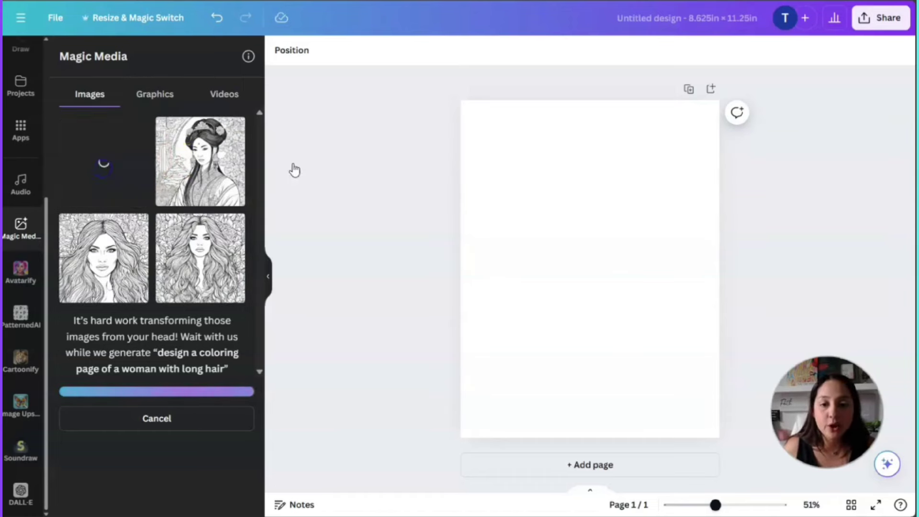
# Step: Place the first generated woman image on page 1, enlarge it to full page height and trim its sides to the page edges
pyautogui.click(127, 164)
pyautogui.moveTo(590, 254); pyautogui.dragTo(534, 158)
pyautogui.moveTo(607, 245); pyautogui.dragTo(732, 410)
pyautogui.moveTo(605, 391); pyautogui.dragTo(605, 437)
pyautogui.moveTo(617, 339); pyautogui.dragTo(601, 337)
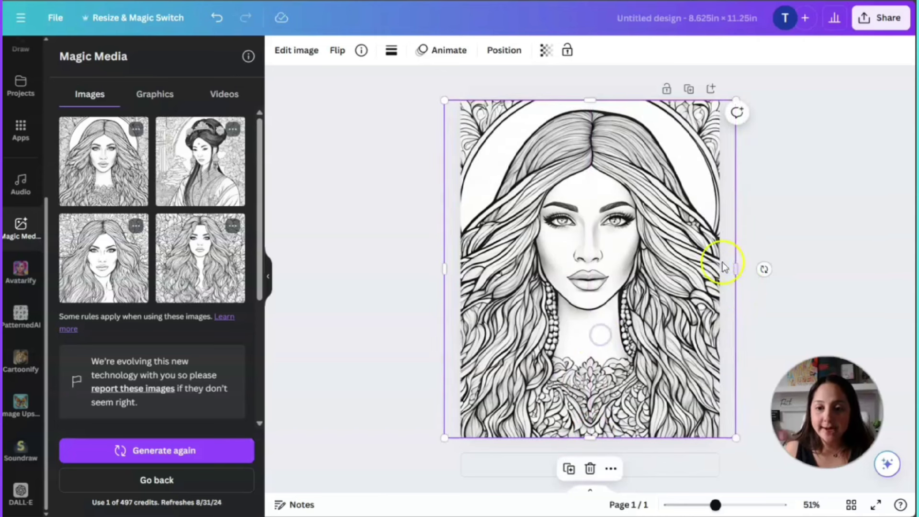
pyautogui.moveTo(734, 267); pyautogui.dragTo(719, 268)
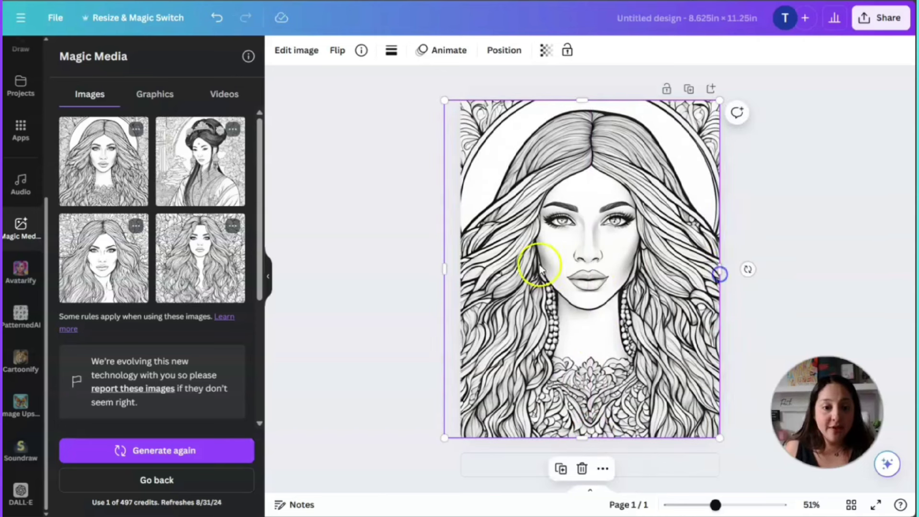
pyautogui.moveTo(446, 270); pyautogui.dragTo(460, 270)
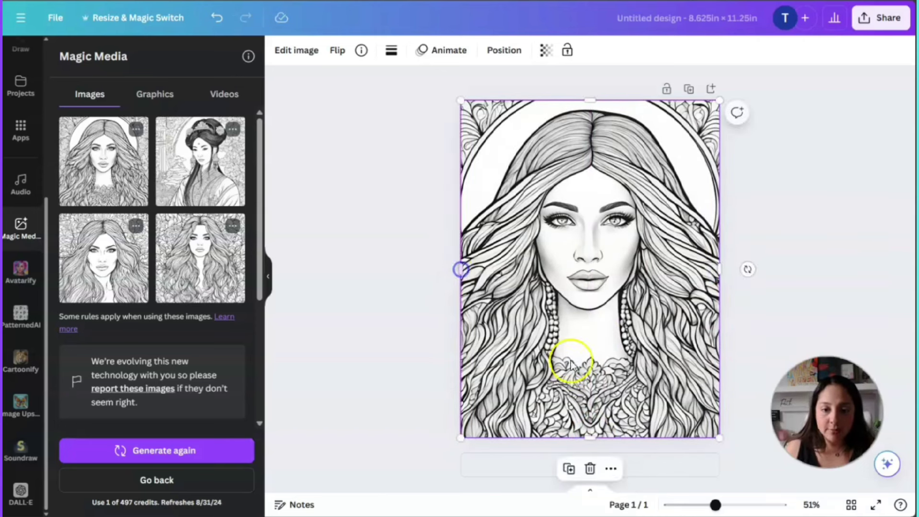
# Step: Add a second page and place the generated woman with the floral background across its full width from the top
pyautogui.click(693, 468)
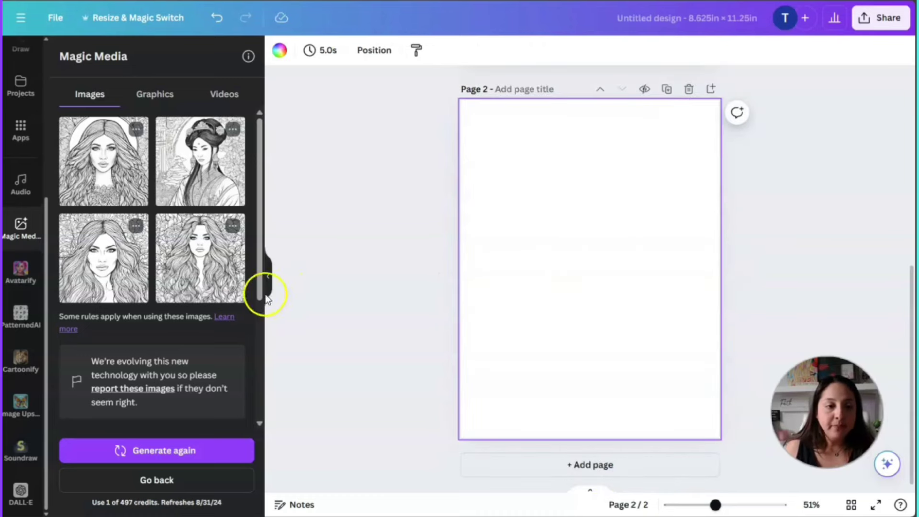
pyautogui.click(165, 293)
pyautogui.moveTo(588, 282); pyautogui.dragTo(532, 190)
pyautogui.moveTo(605, 245); pyautogui.dragTo(702, 379)
# Step: Generate more variations of the floral-background woman and extend her picture on page 2 down to the bottom edge
pyautogui.click(233, 227)
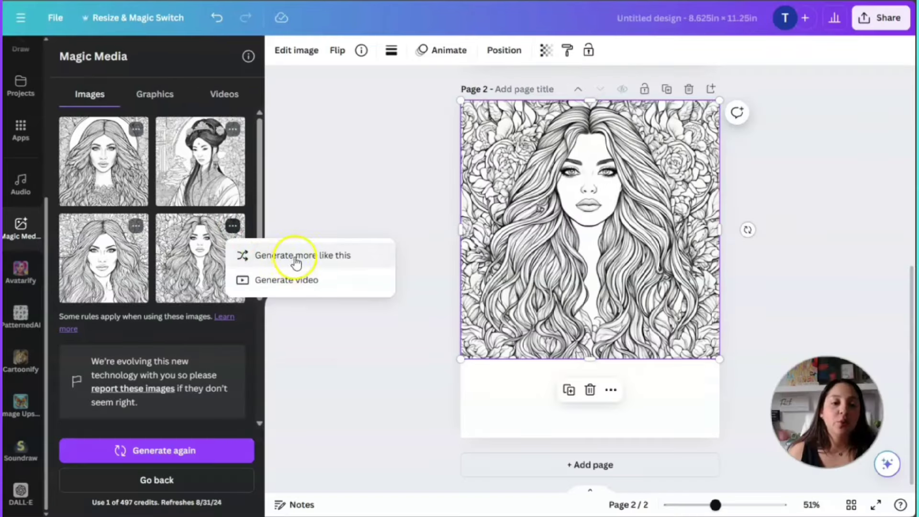
pyautogui.click(402, 349)
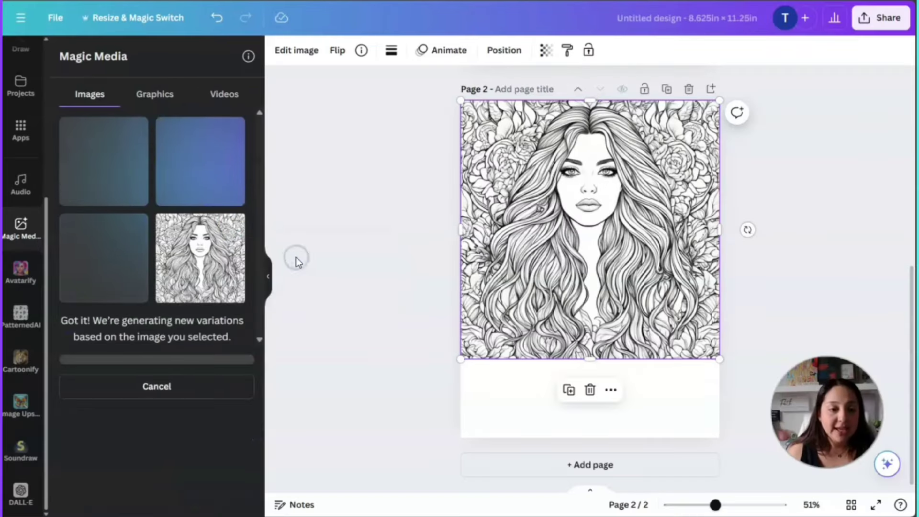
pyautogui.moveTo(595, 169); pyautogui.dragTo(596, 170)
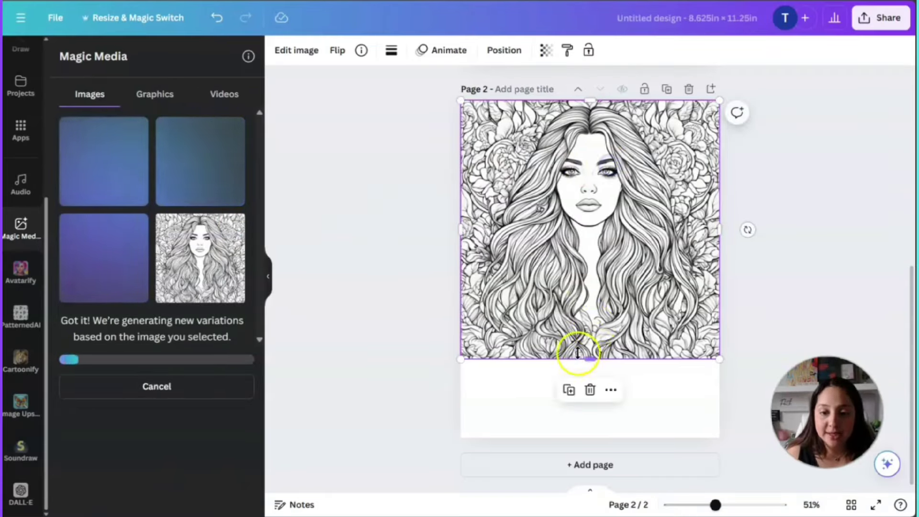
pyautogui.moveTo(593, 358); pyautogui.dragTo(592, 437)
pyautogui.click(761, 242)
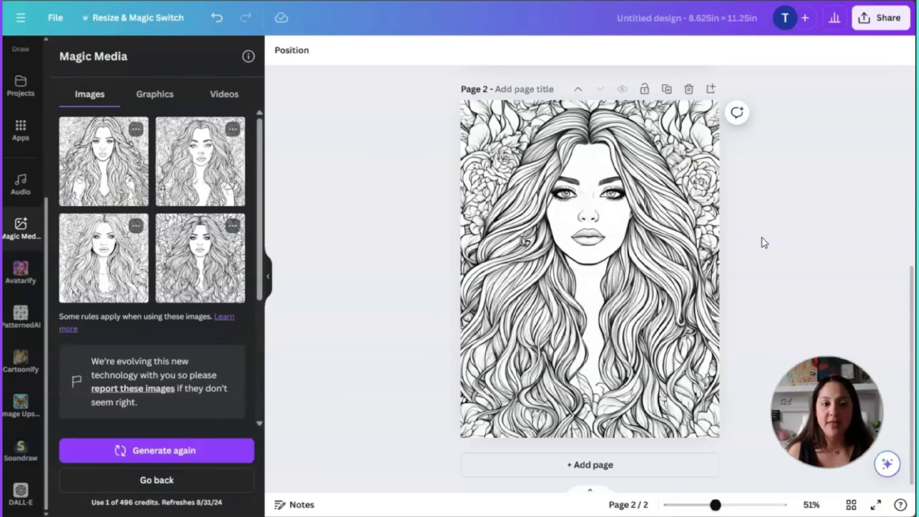
pyautogui.click(755, 267)
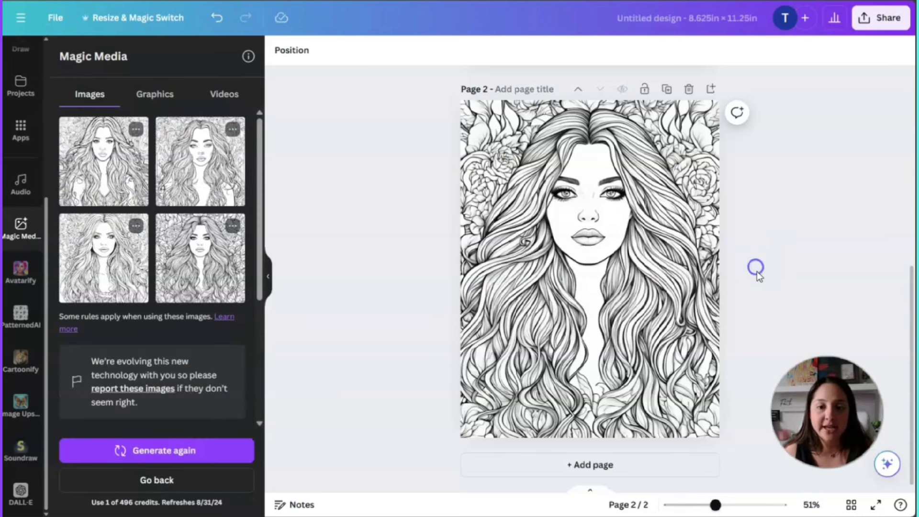
# Step: Add a third page and generate Magic Media images from the prompt "design a coloring page with peonies flowers"
pyautogui.click(649, 476)
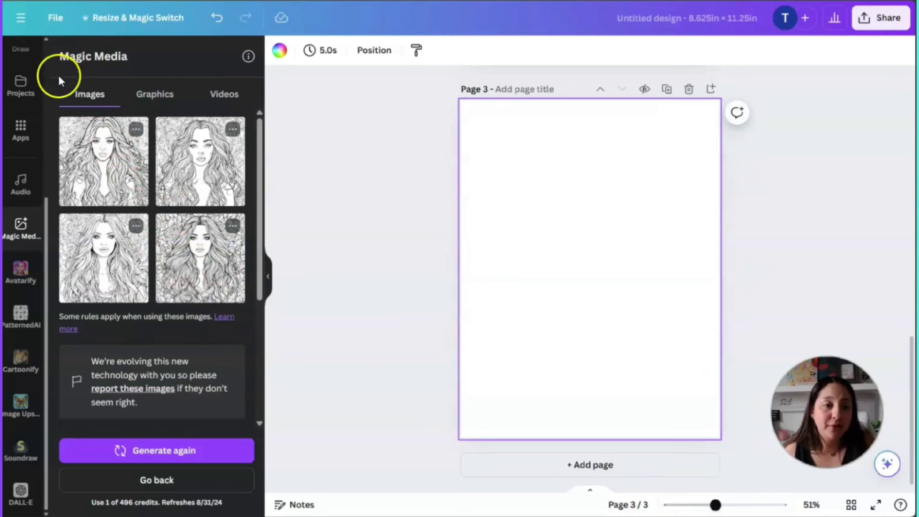
pyautogui.scroll(-4, 172, 380)
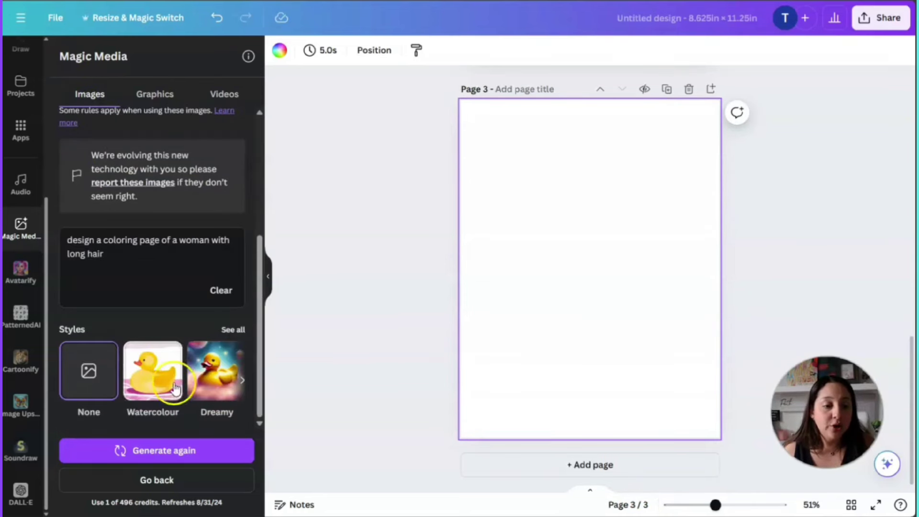
pyautogui.click(191, 480)
pyautogui.click(123, 171)
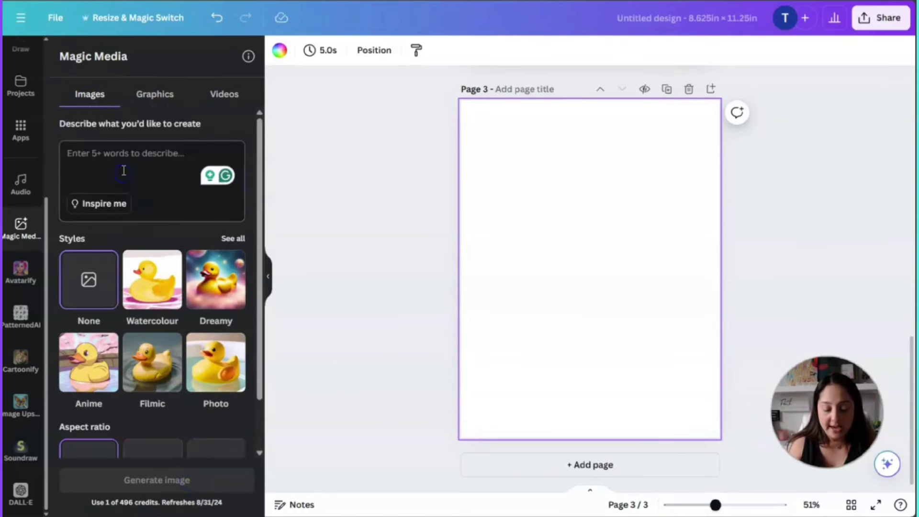
pyautogui.write('design a ')
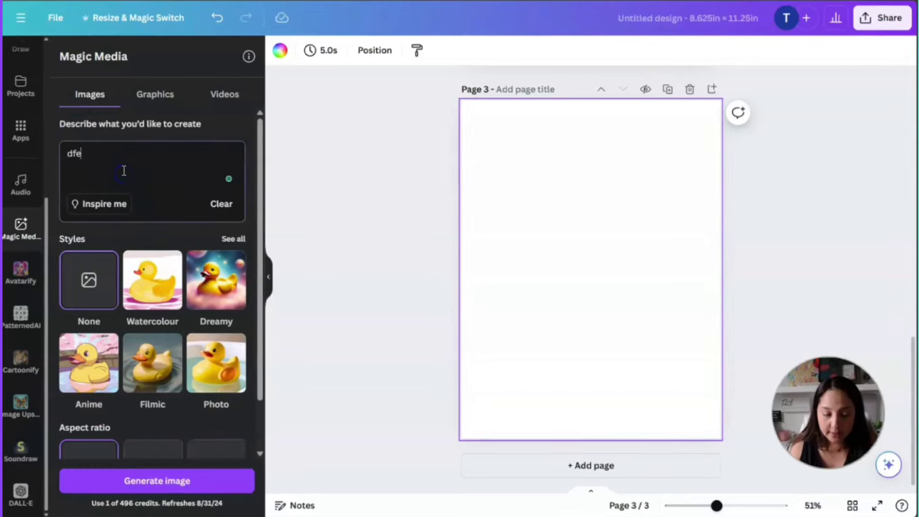
pyautogui.write('coloring page ')
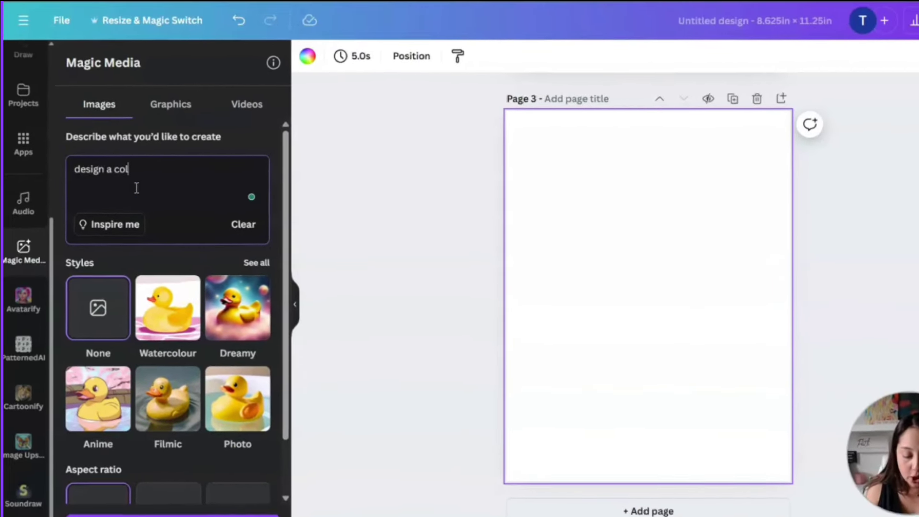
pyautogui.write('with peonies')
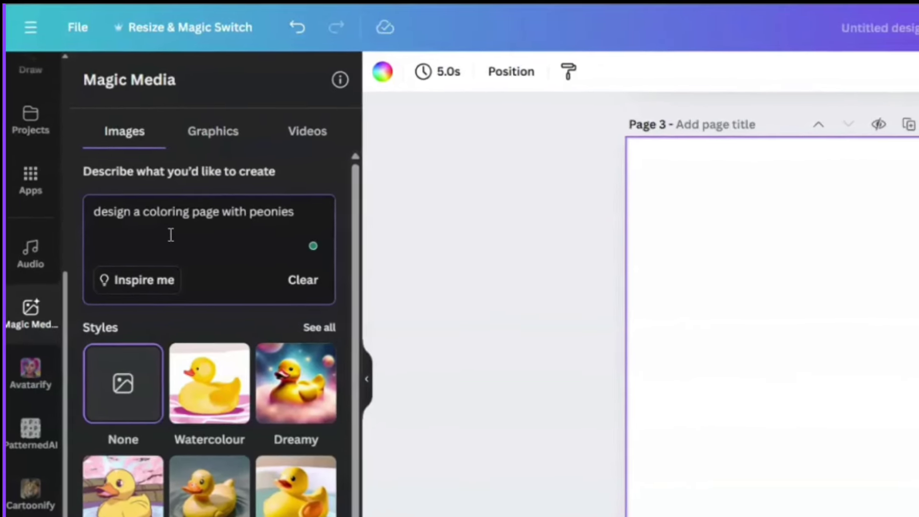
pyautogui.write(' flowers')
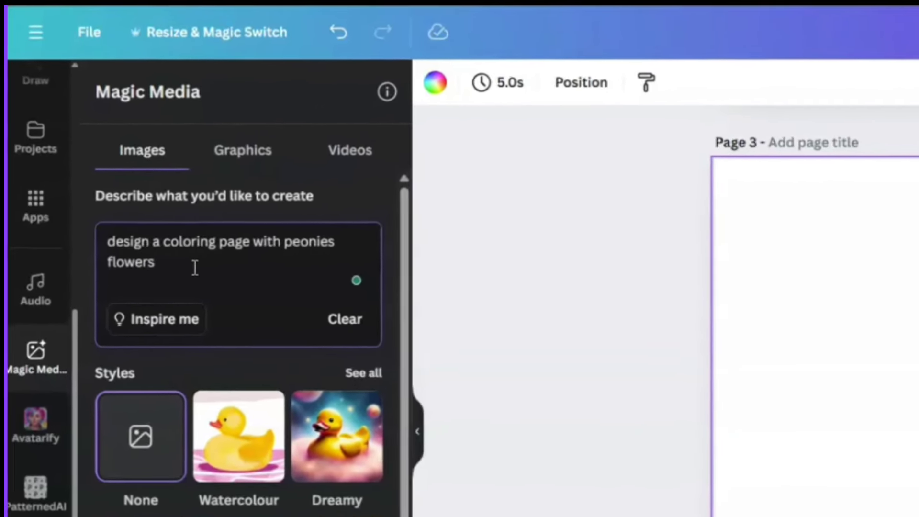
pyautogui.press('Return')
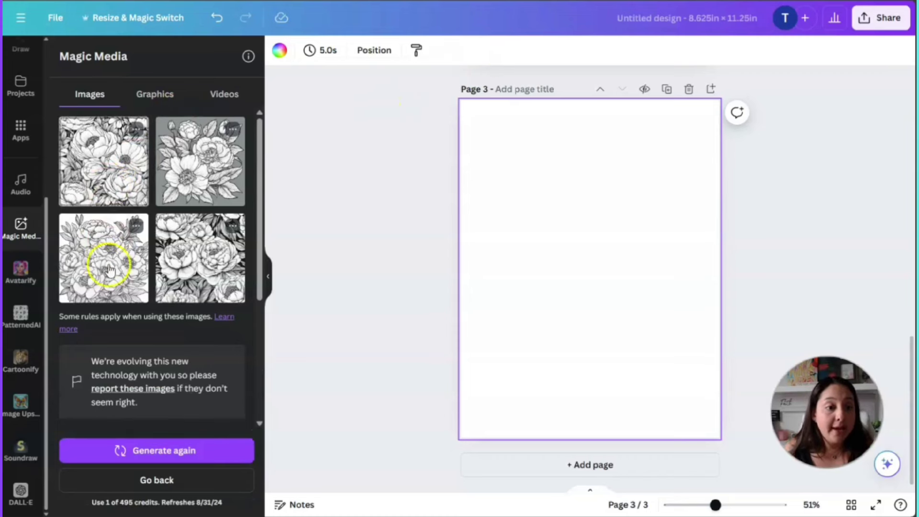
# Step: Place the generated peony image with the white background on page 3 and enlarge it to cover the whole page
pyautogui.click(95, 257)
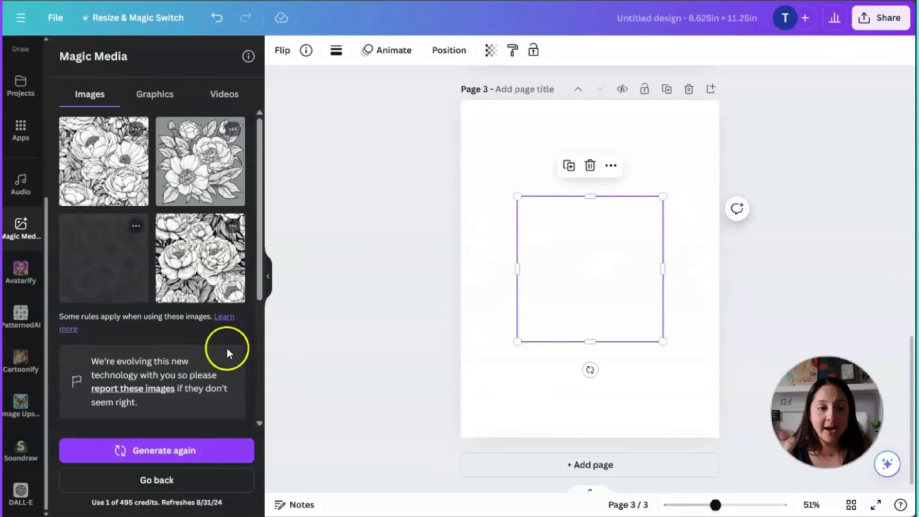
pyautogui.moveTo(625, 282); pyautogui.dragTo(557, 178)
pyautogui.moveTo(606, 245); pyautogui.dragTo(695, 380)
pyautogui.moveTo(590, 362); pyautogui.dragTo(598, 437)
pyautogui.click(831, 191)
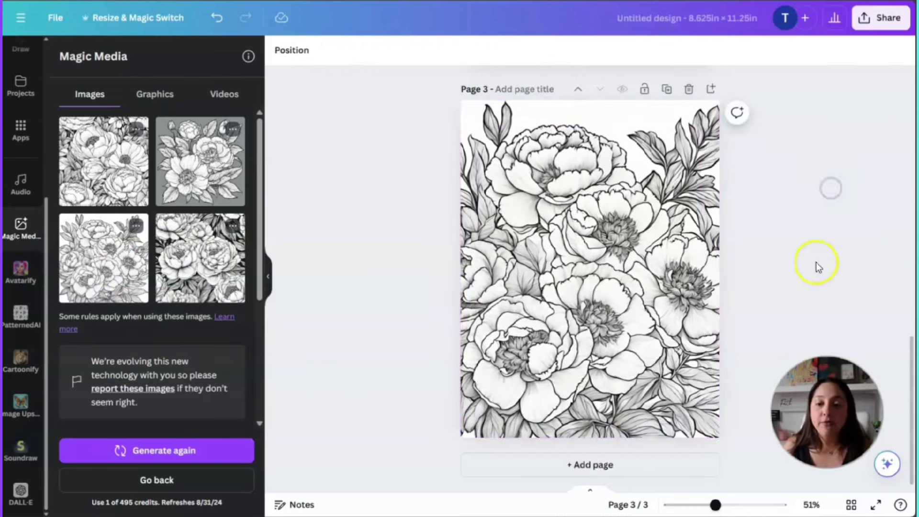
# Step: Add a fourth page and fill it with a daisy image generated from the prompt "design a coloring page filled with daisy flowers"
pyautogui.scroll(1, 817, 267)
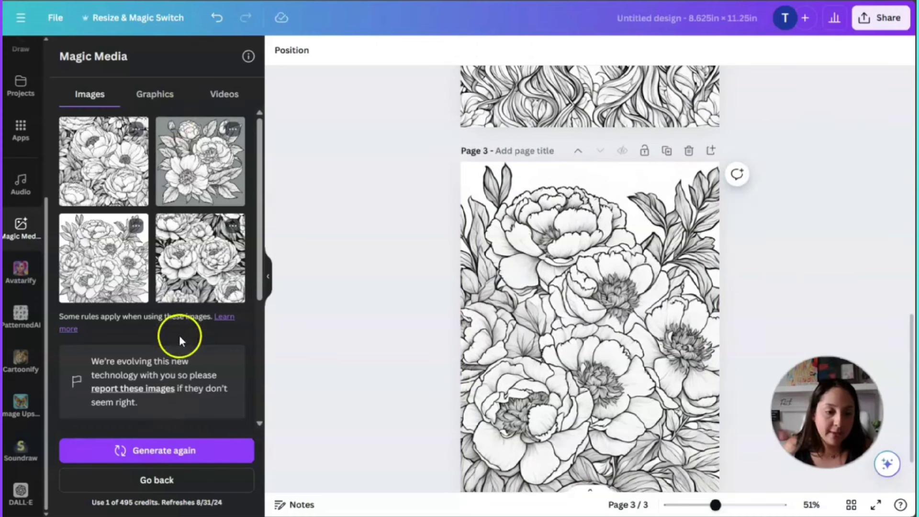
pyautogui.click(156, 479)
pyautogui.click(106, 153)
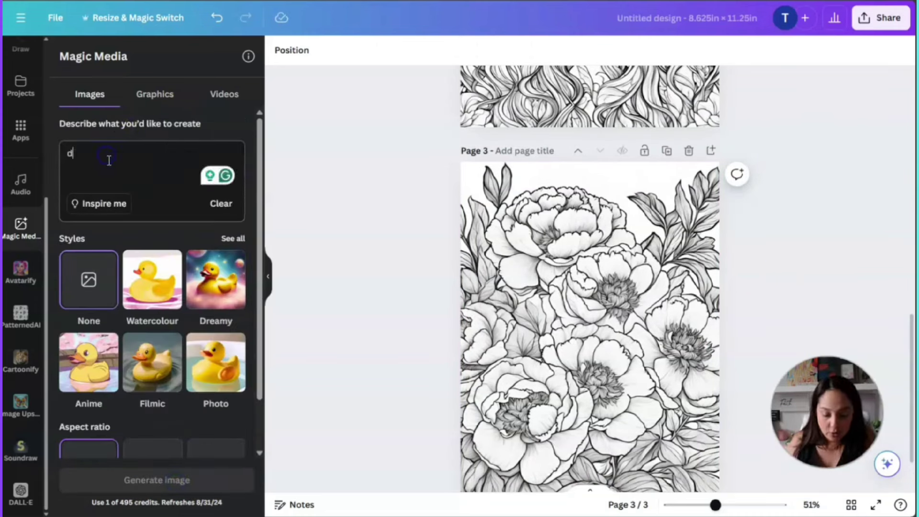
pyautogui.write('design')
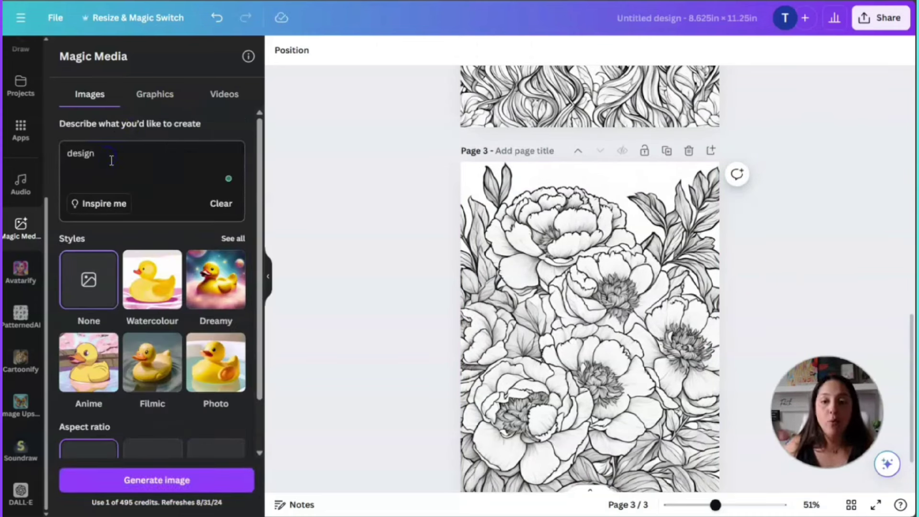
pyautogui.scroll(-1, 768, 209)
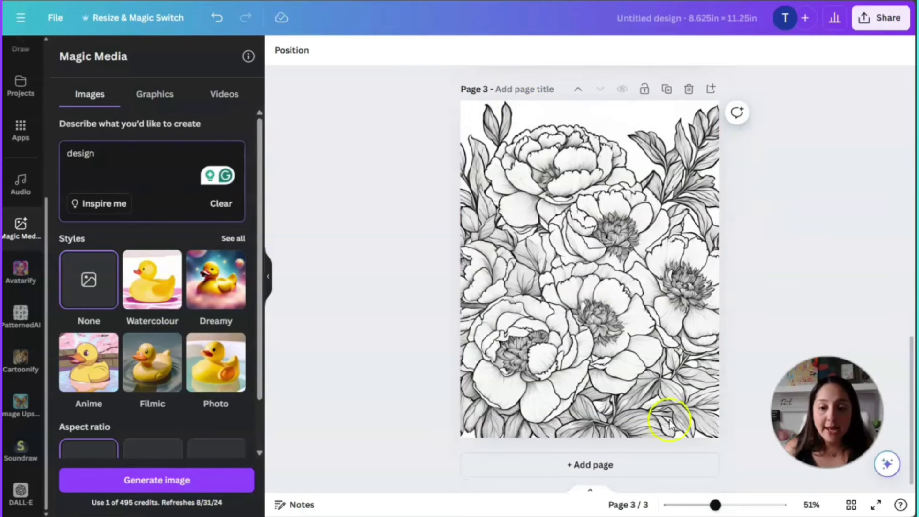
pyautogui.click(621, 463)
pyautogui.click(132, 164)
pyautogui.write('gn a coloring page filled with daisy flowe')
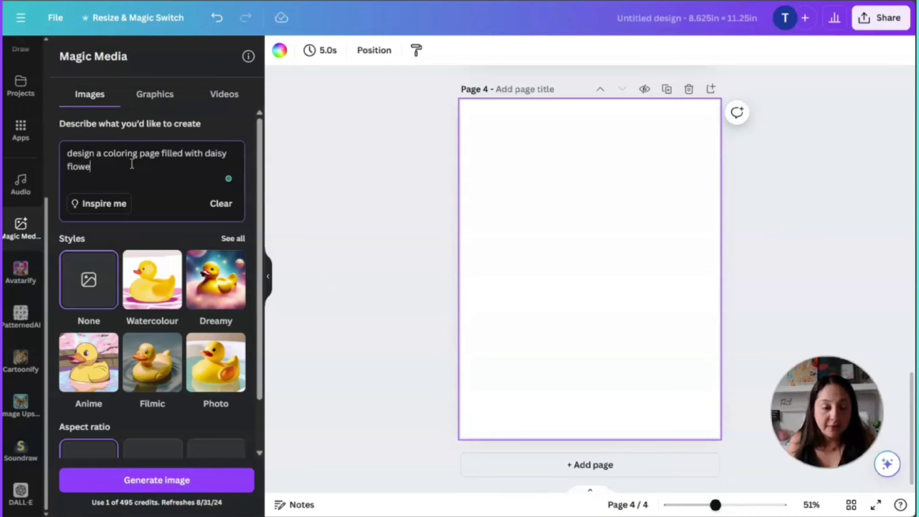
pyautogui.write('rs')
pyautogui.press('Return')
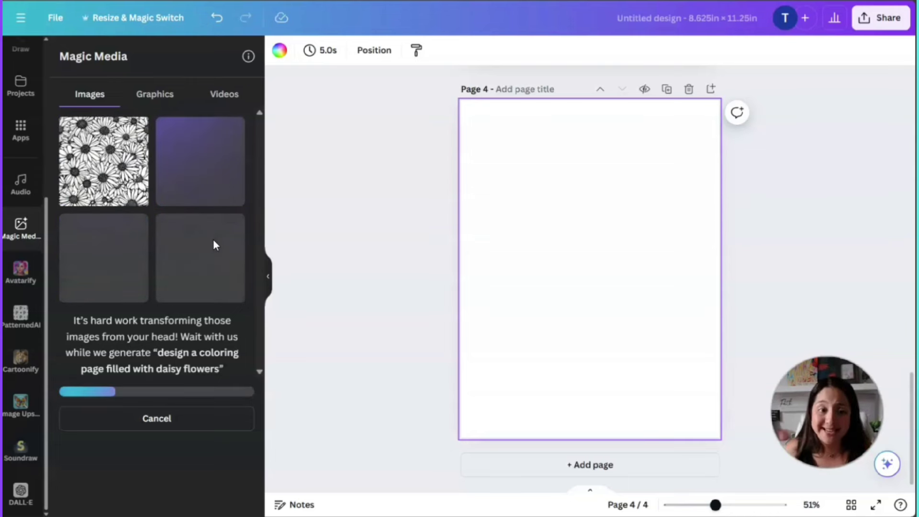
pyautogui.click(621, 262)
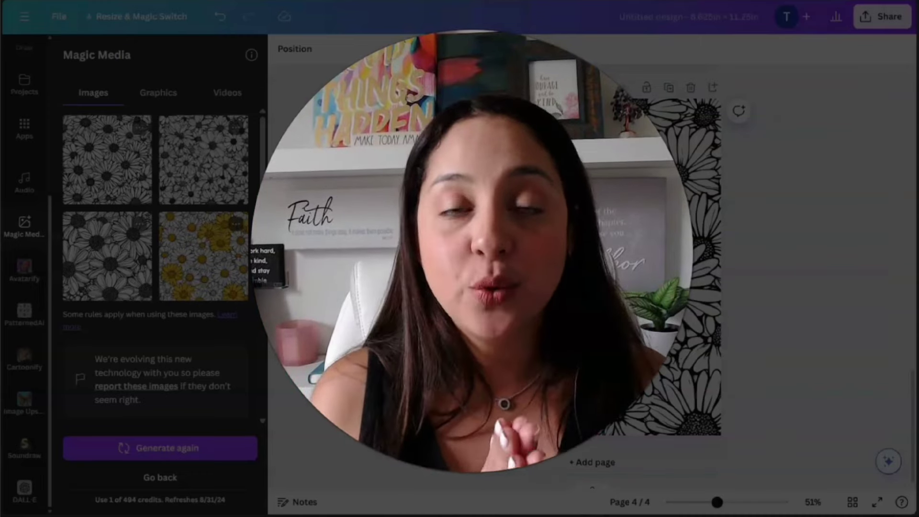
# Step: Insert a blank page and put it first, ahead of the page with the long-haired woman
pyautogui.scroll(1, 618, 341)
pyautogui.scroll(15, 618, 340)
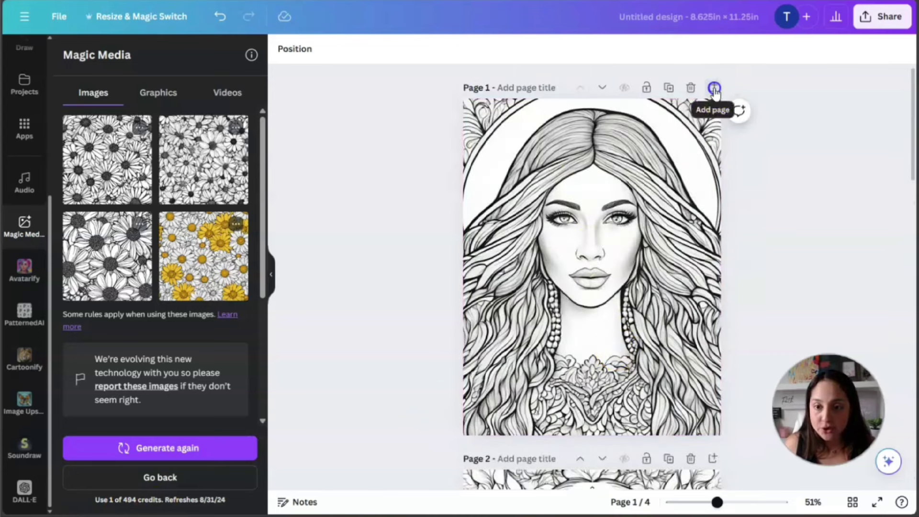
pyautogui.click(712, 89)
pyautogui.click(602, 87)
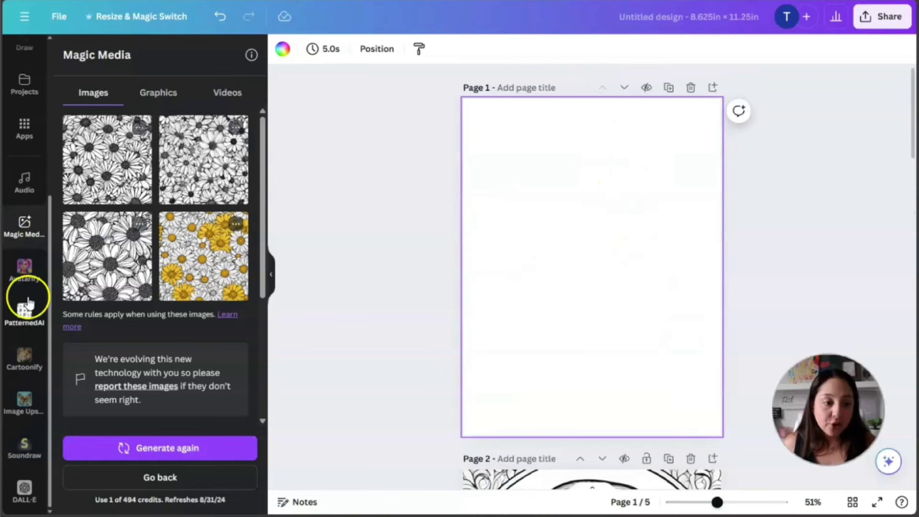
# Step: Add a Brand Kit heading near the top of the blank first page, at size 62.5 with an outlined lettering effect
pyautogui.scroll(5, 27, 302)
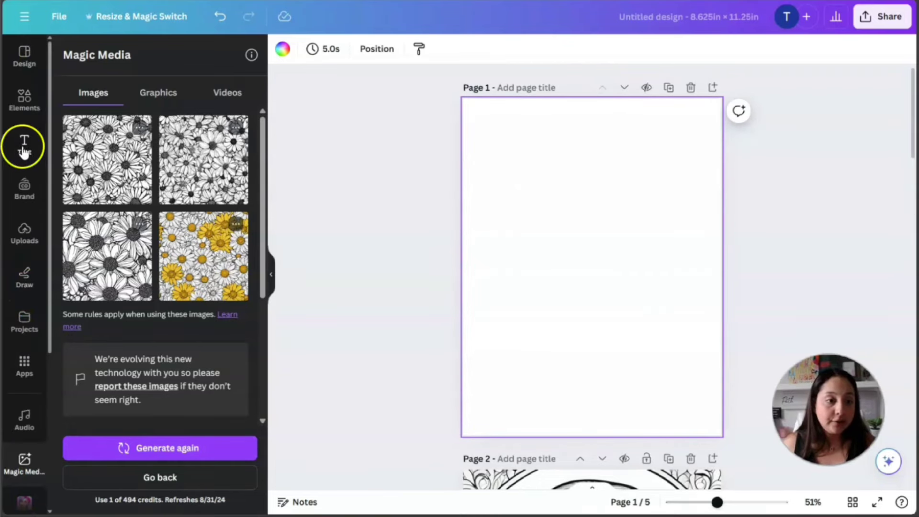
pyautogui.click(24, 146)
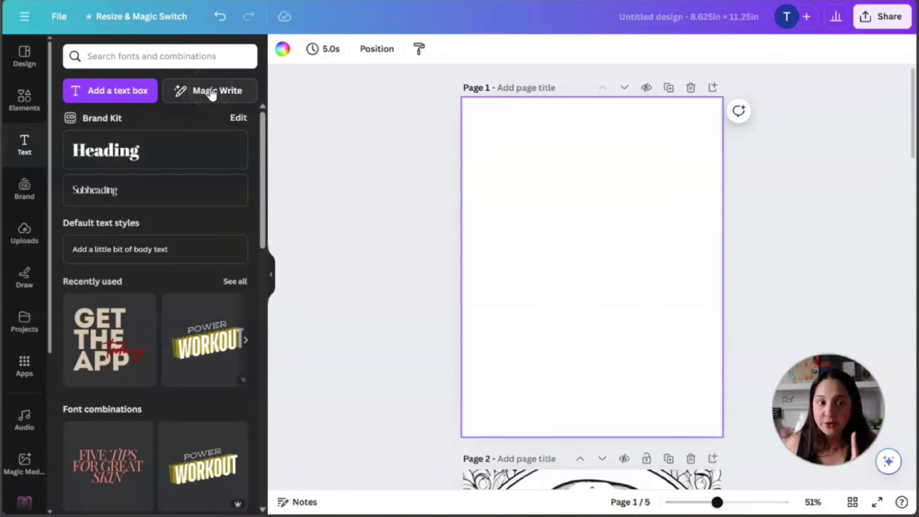
pyautogui.click(122, 157)
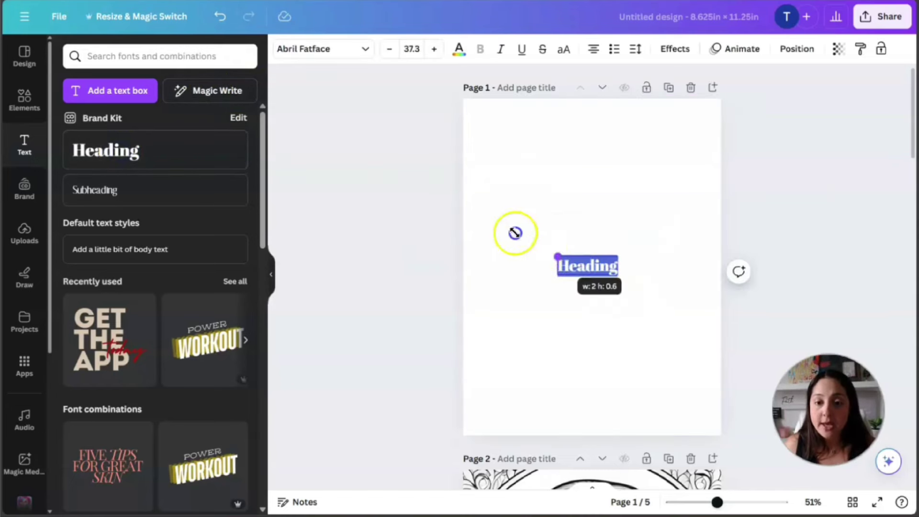
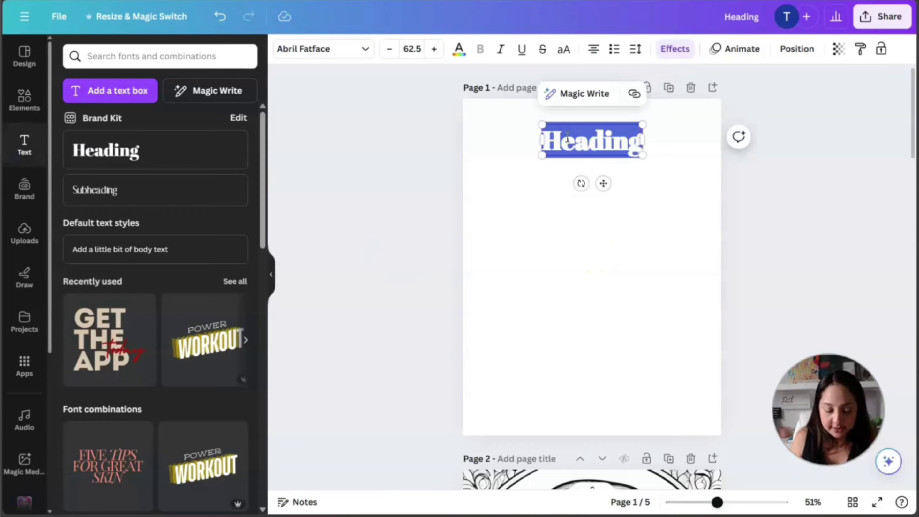
# Step: Replace the heading text on page 1 with "Be Still and Know" on a single line
pyautogui.write('Be still')
pyautogui.press('BackSpace')
pyautogui.press('BackSpace')
pyautogui.press('BackSpace')
pyautogui.press('BackSpace')
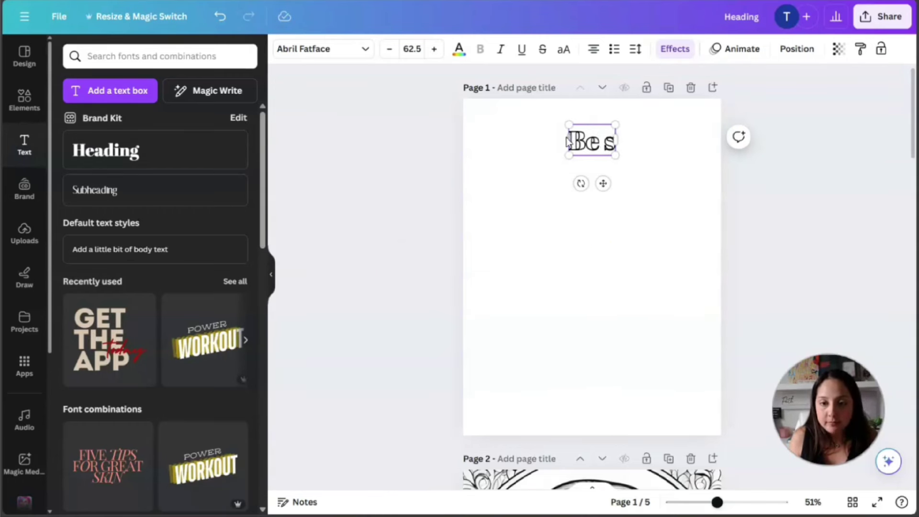
pyautogui.press('BackSpace')
pyautogui.write('Still and Know')
pyautogui.press('Tab')
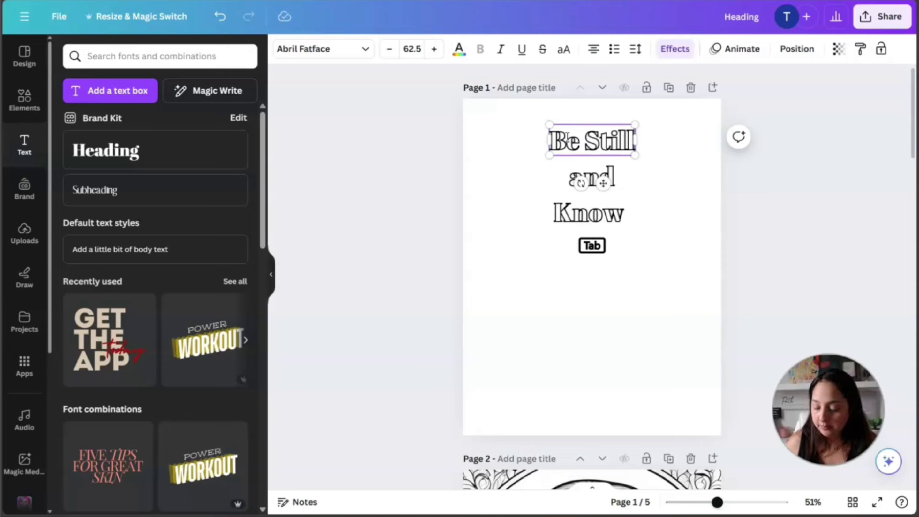
pyautogui.click(664, 231)
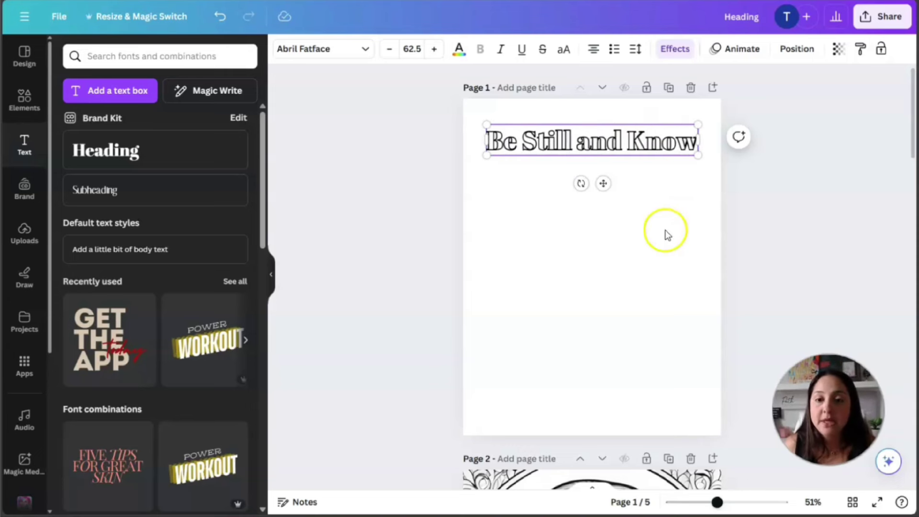
# Step: Shrink the "Be Still and Know" heading slightly and centre it horizontally at the top of the page
pyautogui.click(540, 139)
pyautogui.moveTo(486, 125); pyautogui.dragTo(501, 126)
pyautogui.moveTo(616, 143); pyautogui.dragTo(604, 144)
pyautogui.click(620, 221)
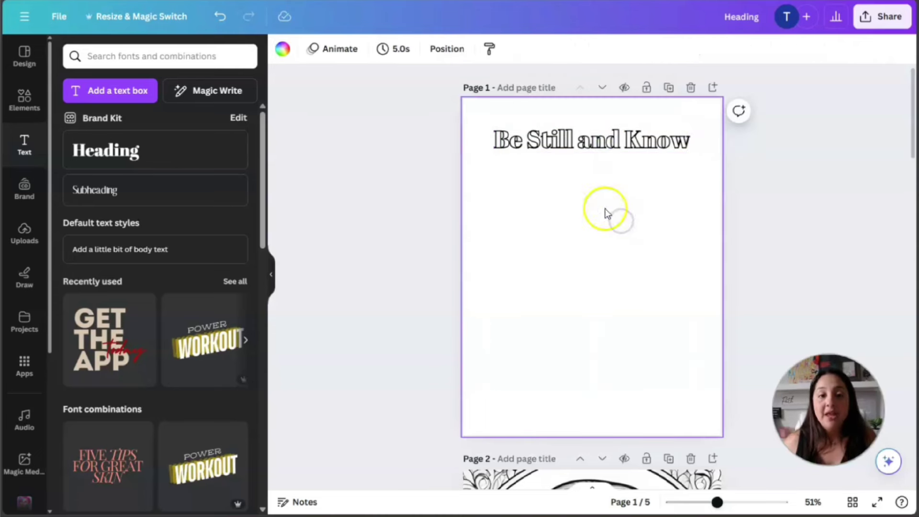
# Step: Add a subheading below the heading containing the full Psalm 46:10 verse that begins "He says, 'Be still, and know that I am God;" with its reference
pyautogui.click(115, 191)
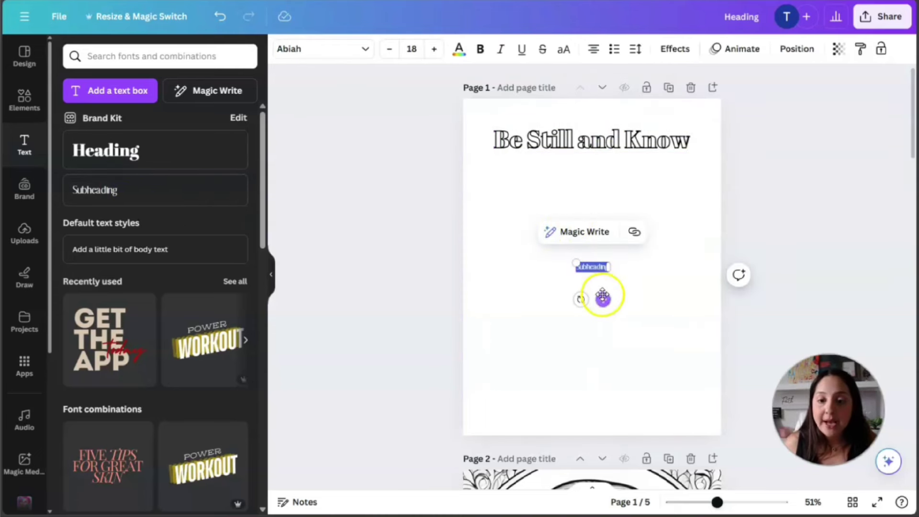
pyautogui.moveTo(602, 295); pyautogui.dragTo(604, 239)
pyautogui.moveTo(602, 299); pyautogui.dragTo(601, 210)
pyautogui.doubleClick(593, 176)
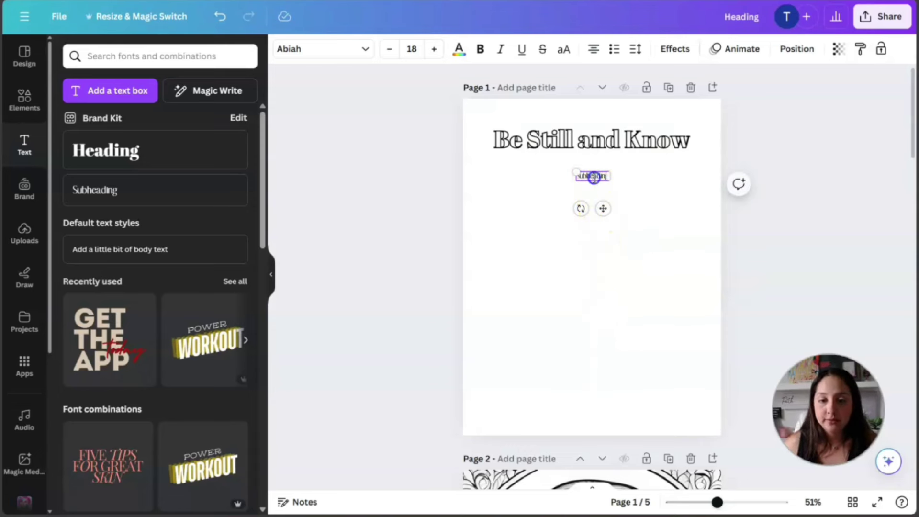
pyautogui.moveTo(592, 176); pyautogui.dragTo(595, 188)
pyautogui.write('He says, "Be still, and know that I am God; I will be exalted among the nations, I will be exalted in the earth."')
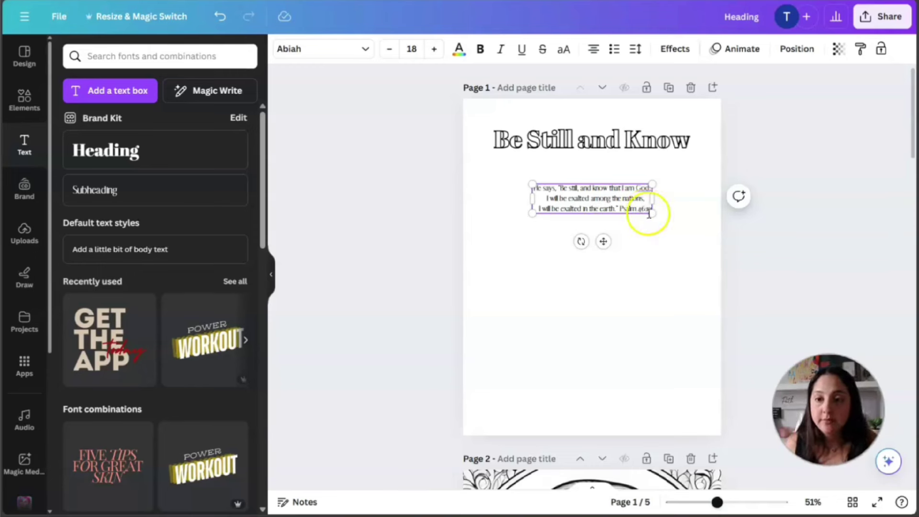
pyautogui.click(592, 268)
# Step: Enlarge the verse text to size 27.3 and try the Arimo font on it
pyautogui.click(555, 197)
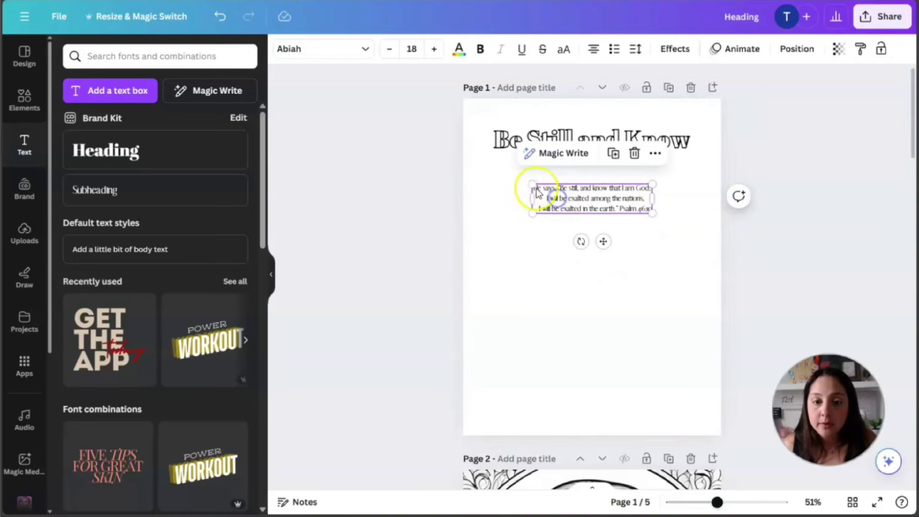
pyautogui.moveTo(531, 182); pyautogui.dragTo(573, 182)
pyautogui.click(339, 47)
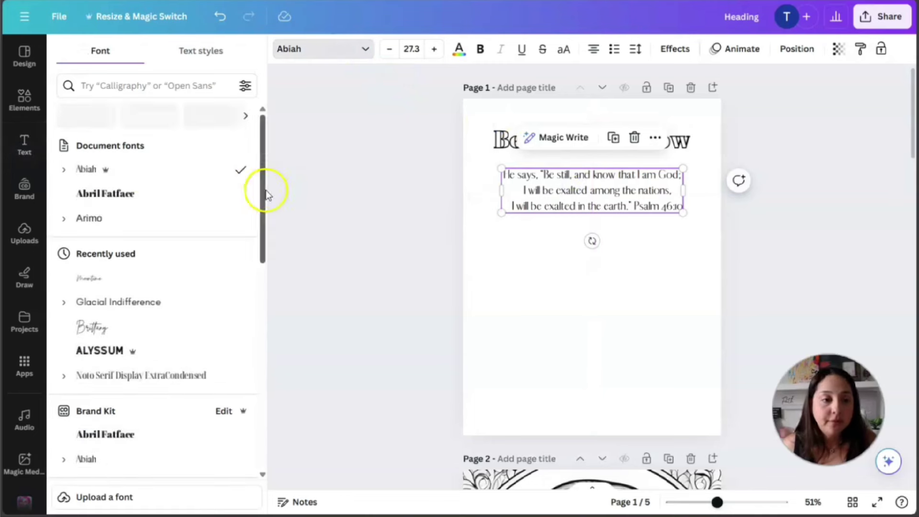
pyautogui.click(115, 218)
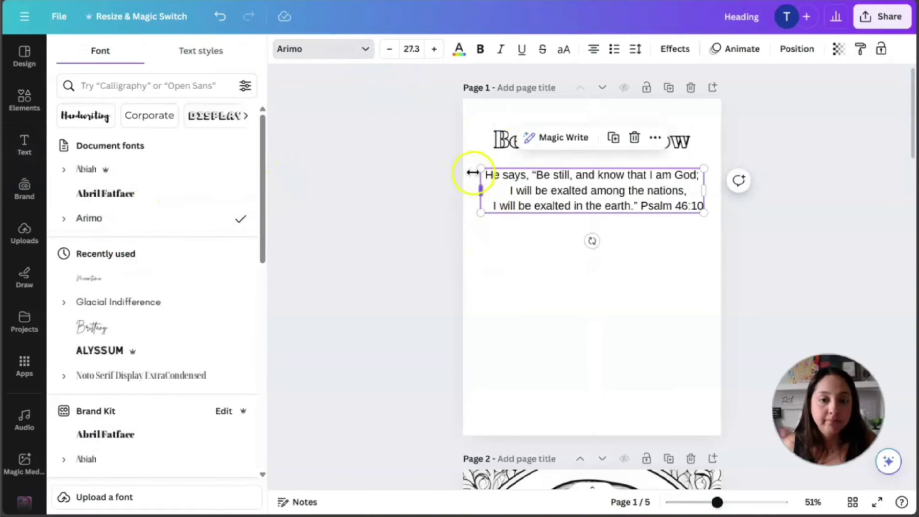
# Step: Reduce the verse text to size 20.7, centre it under the heading, try Moontime and set its font to Brittany
pyautogui.moveTo(481, 169); pyautogui.dragTo(531, 186)
pyautogui.moveTo(636, 186); pyautogui.dragTo(612, 181)
pyautogui.click(91, 279)
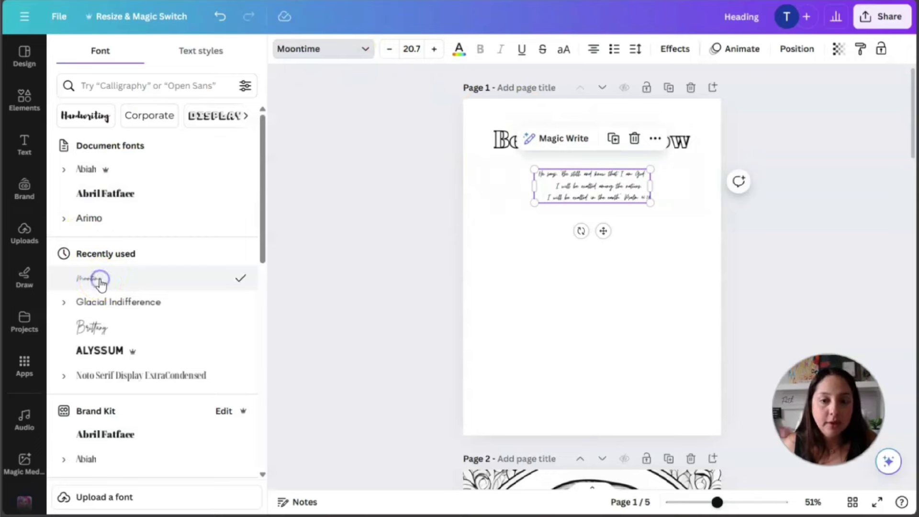
pyautogui.click(91, 335)
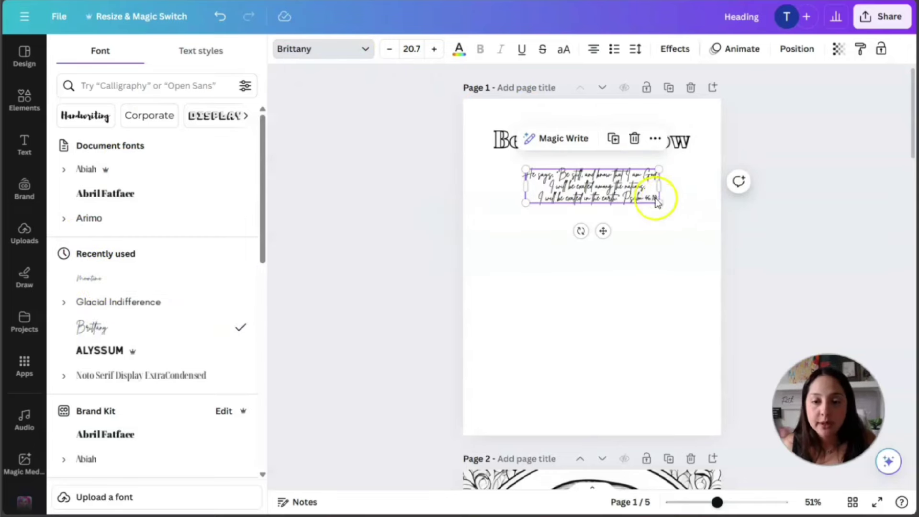
# Step: Enlarge the verse text to size 27.2 and put the "Psalm 46:10" reference on its own line
pyautogui.moveTo(656, 201); pyautogui.dragTo(630, 192)
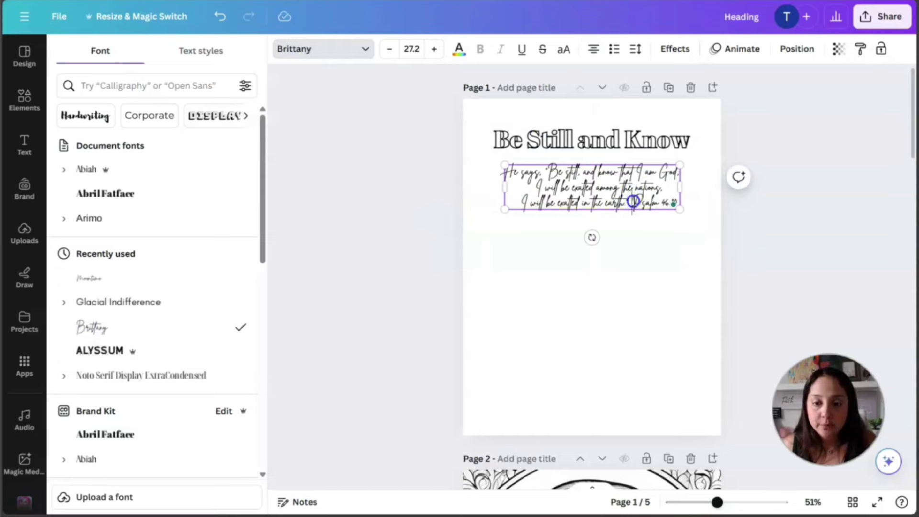
pyautogui.click(632, 200)
pyautogui.press('Return')
pyautogui.click(672, 262)
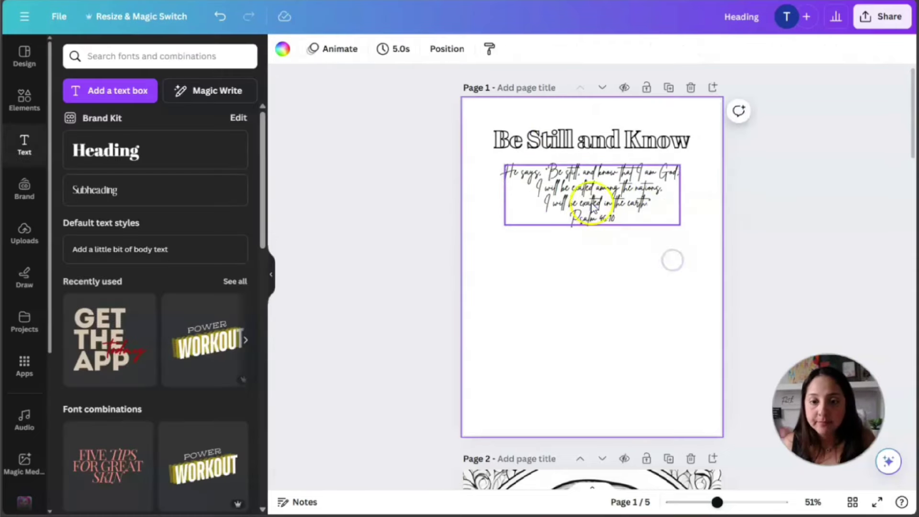
# Step: Set the verse text in Glacial Indifference and make it italic
pyautogui.click(593, 201)
pyautogui.click(319, 50)
pyautogui.scroll(-6, 174, 406)
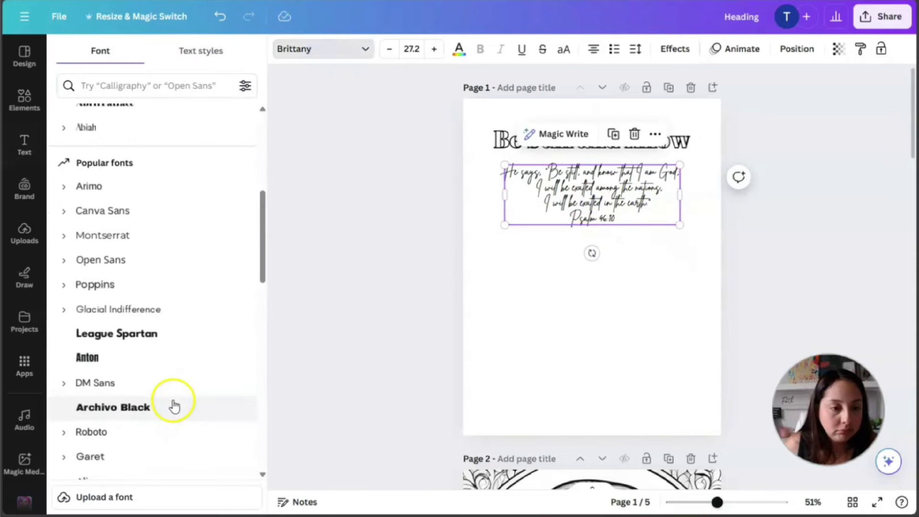
pyautogui.scroll(6, 174, 405)
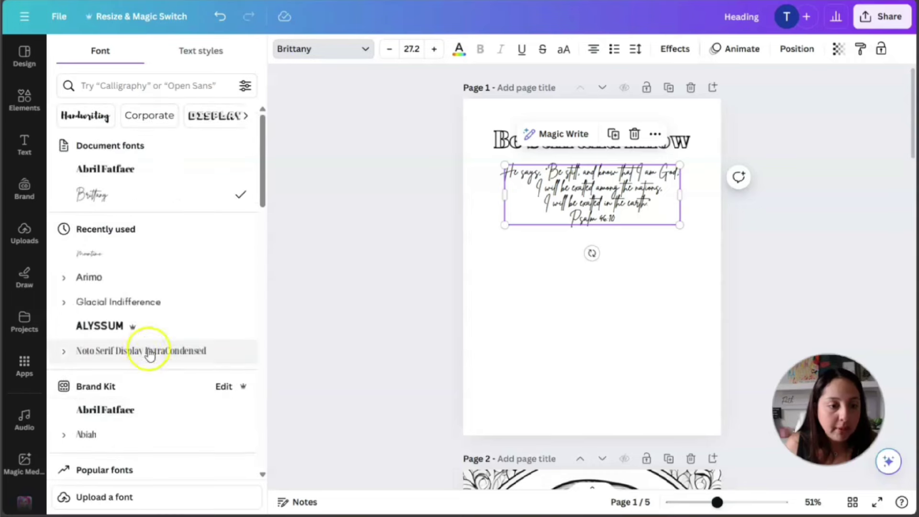
pyautogui.click(84, 303)
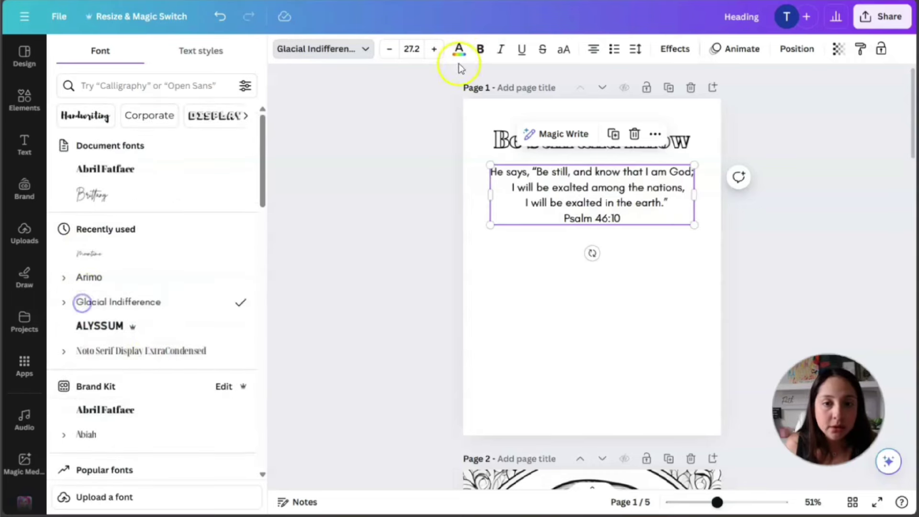
pyautogui.click(529, 172)
pyautogui.click(565, 270)
pyautogui.click(621, 218)
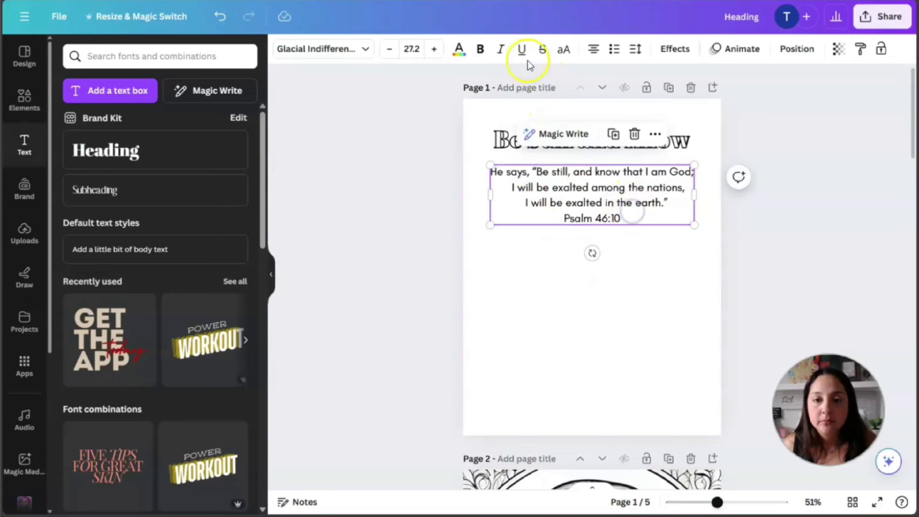
pyautogui.click(499, 51)
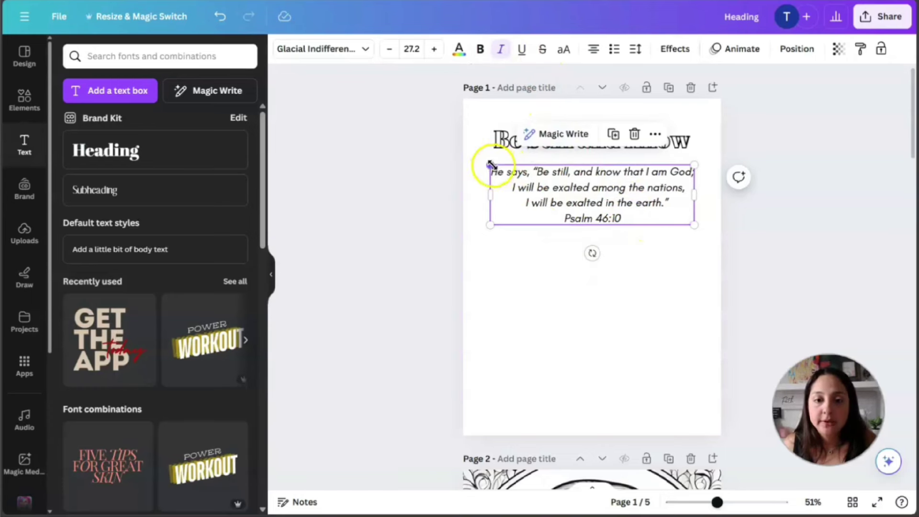
# Step: Reduce the verse text to size 22.5 and move the "Be Still and Know" heading slightly down, keeping it centred
pyautogui.click(607, 276)
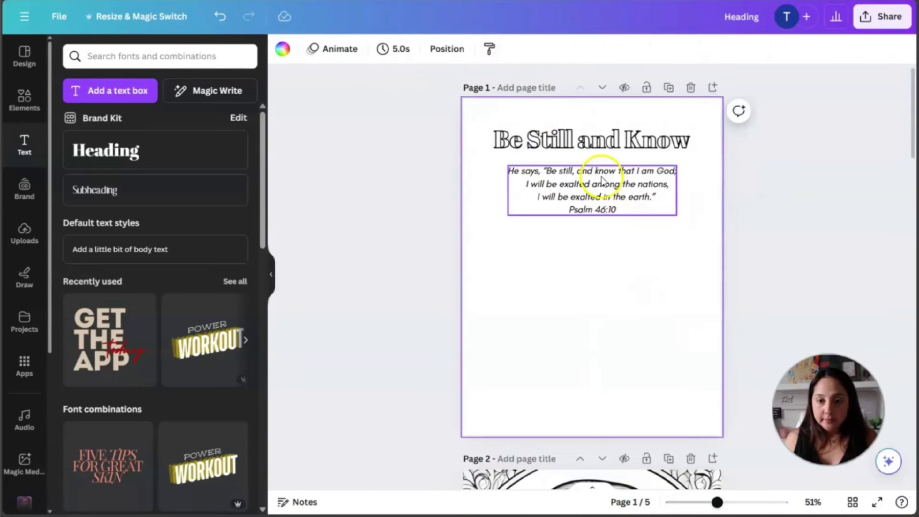
pyautogui.click(606, 148)
pyautogui.moveTo(606, 148); pyautogui.dragTo(605, 154)
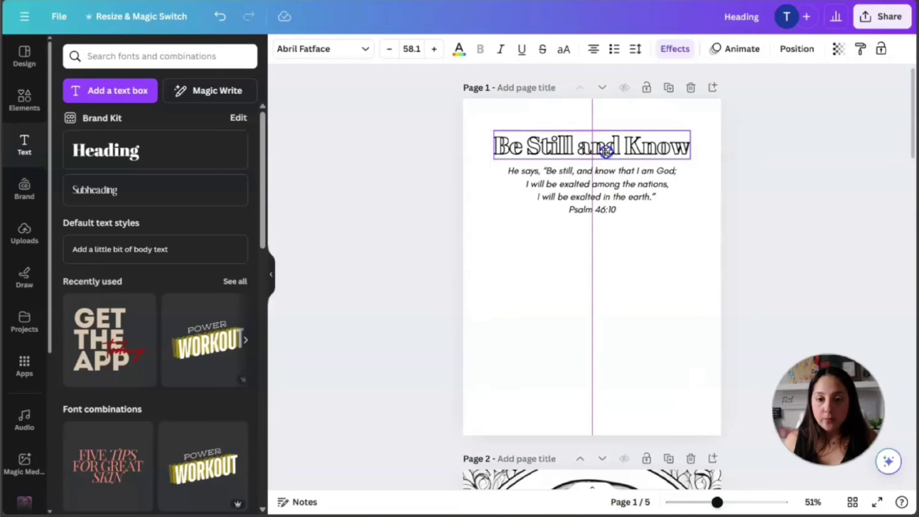
# Step: Recolour the verse text with the salmon pink from the Brand Kit colours
pyautogui.click(624, 200)
pyautogui.click(454, 49)
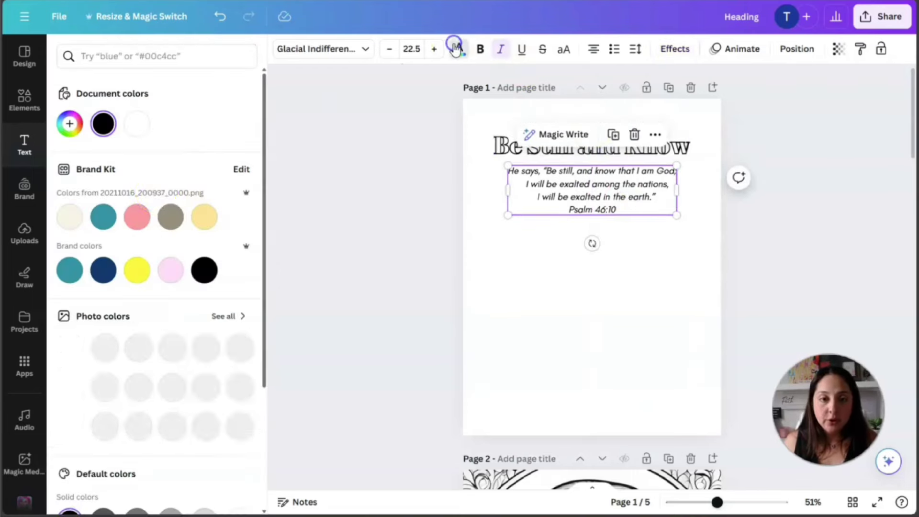
pyautogui.click(138, 217)
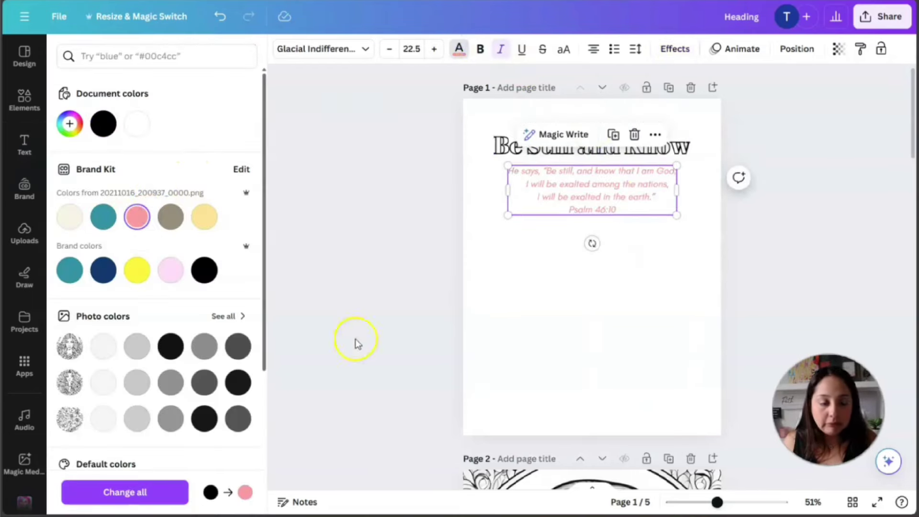
pyautogui.scroll(-5, 335, 344)
pyautogui.scroll(-3, 172, 353)
pyautogui.scroll(4, 648, 375)
pyautogui.scroll(2, 648, 375)
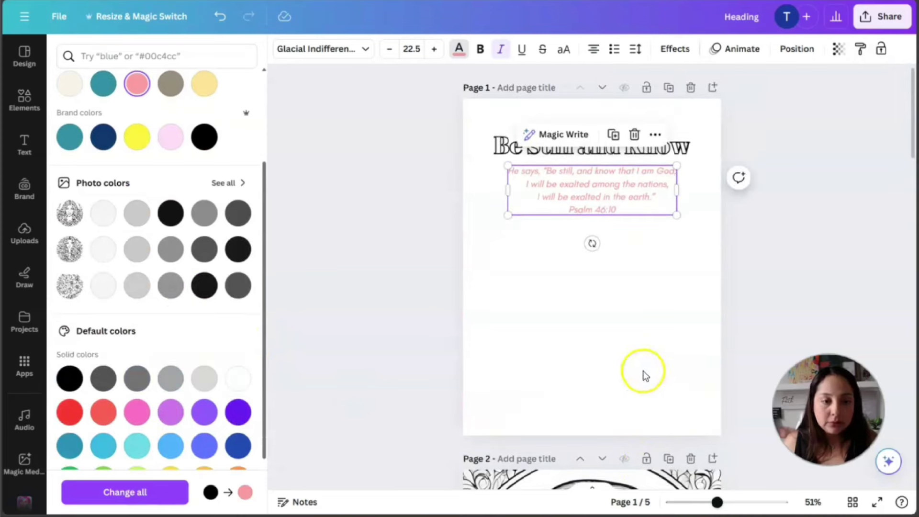
pyautogui.click(652, 258)
pyautogui.click(623, 275)
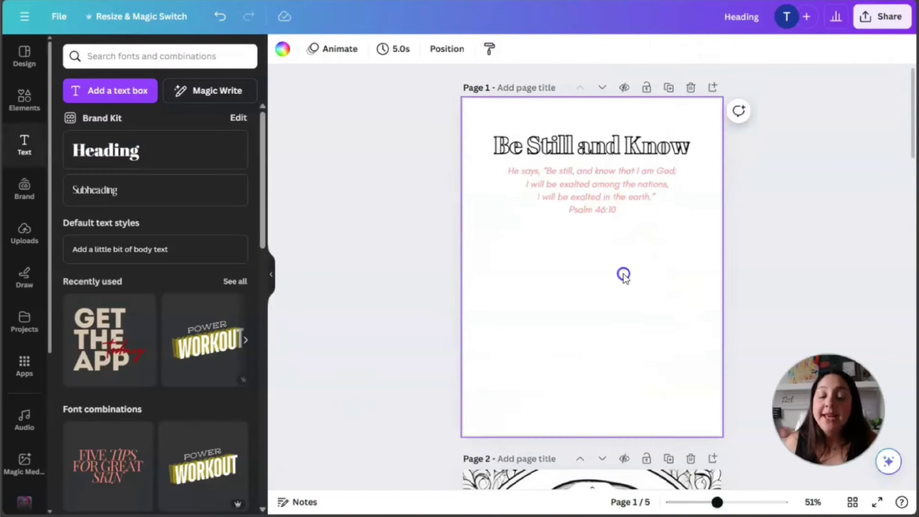
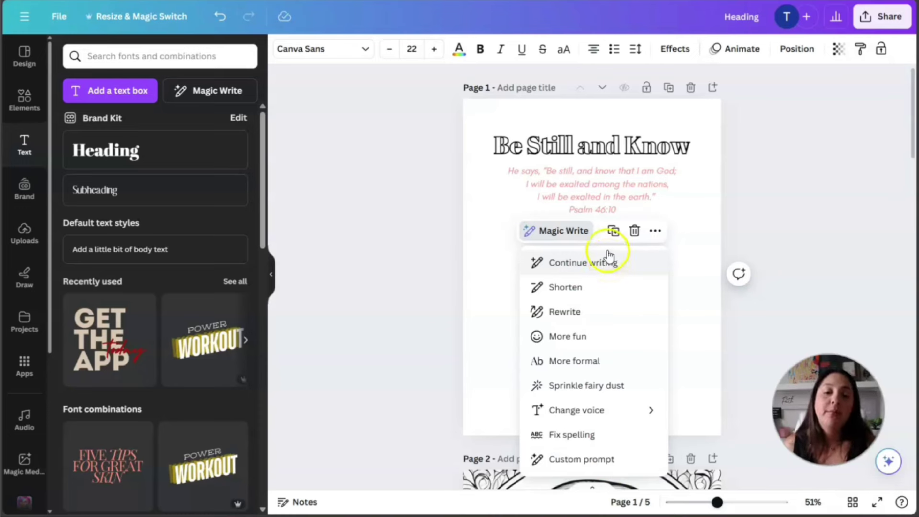
# Step: Replace the placeholder body text below the verse with "It is tough to remain still and be patient when our life is falling apart"
pyautogui.click(674, 264)
pyautogui.click(610, 267)
pyautogui.doubleClick(610, 270)
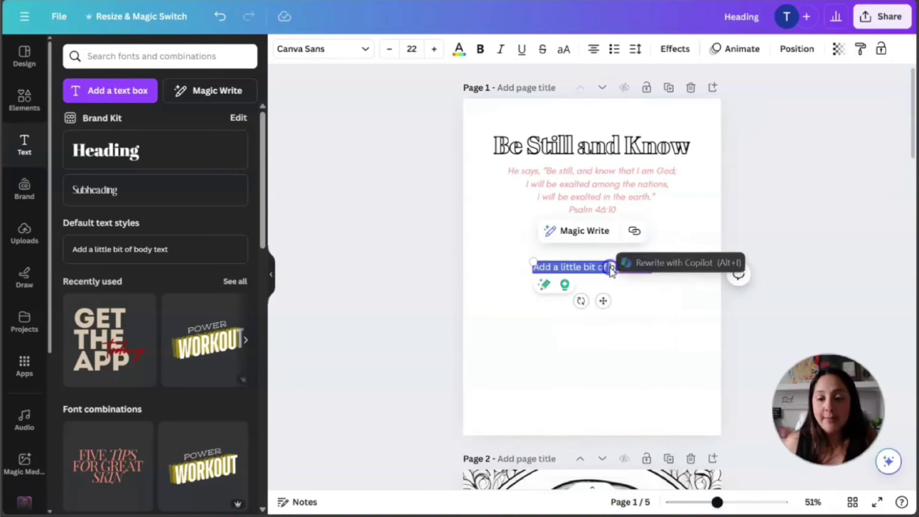
pyautogui.click(660, 332)
pyautogui.click(617, 270)
pyautogui.click(618, 270)
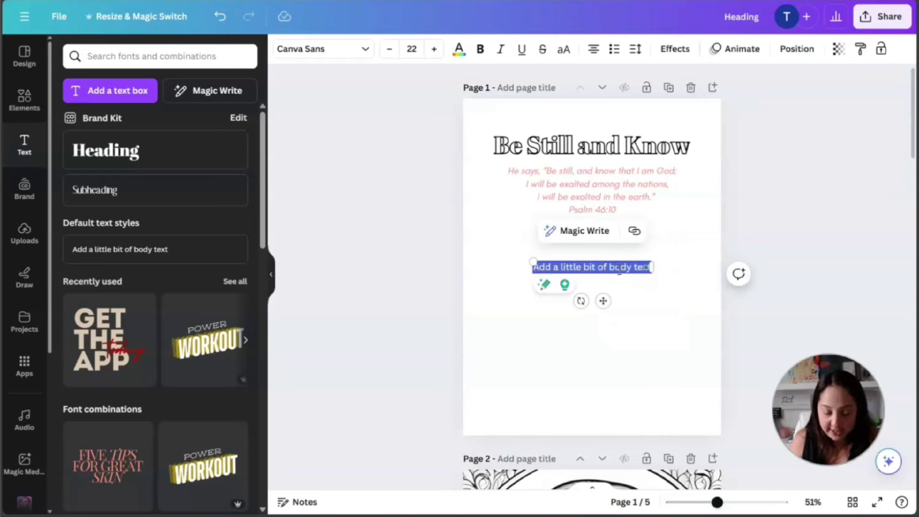
pyautogui.write('It is')
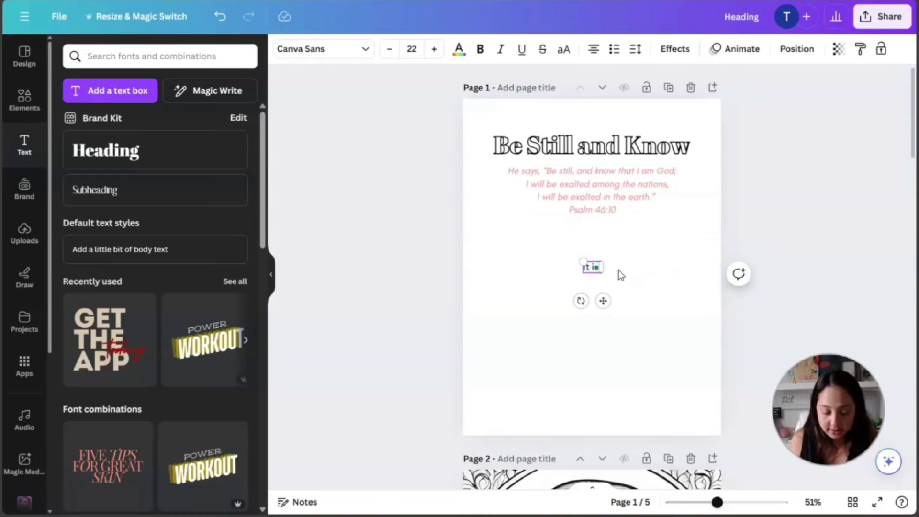
pyautogui.write(' tuogh to remai')
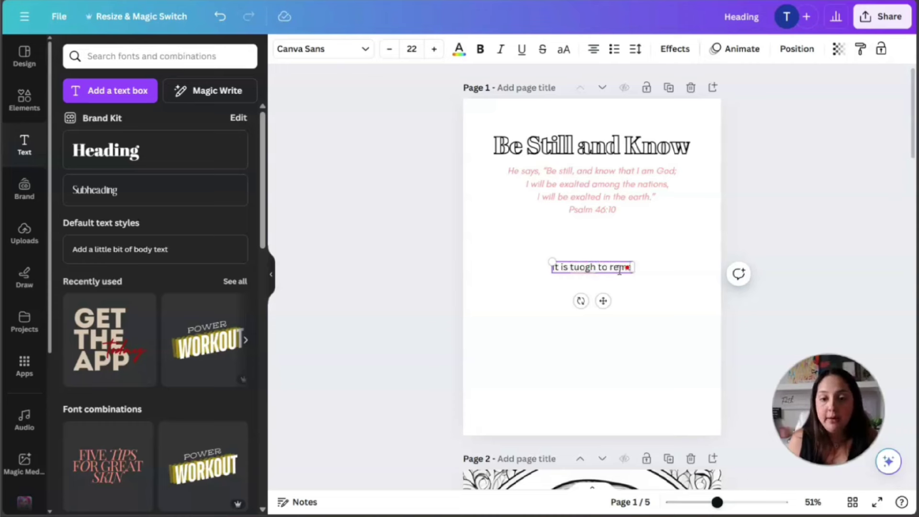
pyautogui.write('n still and be pa')
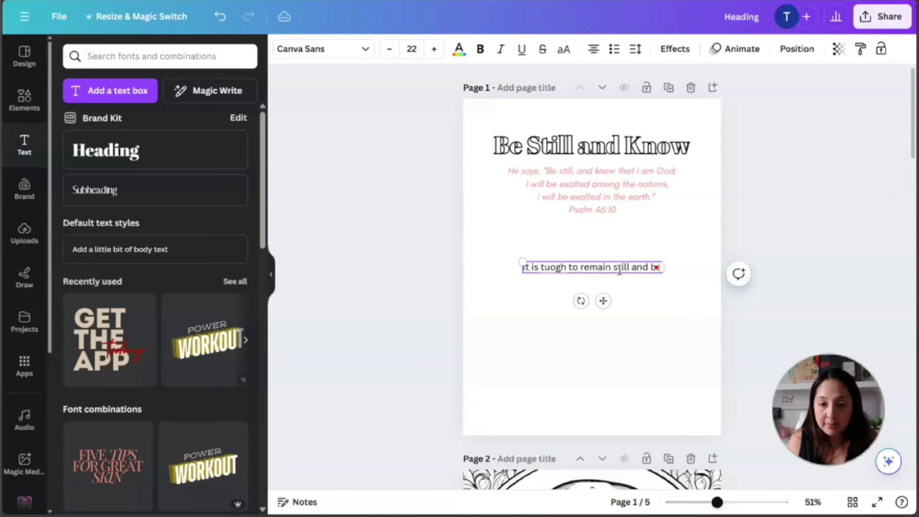
pyautogui.write('tient whe')
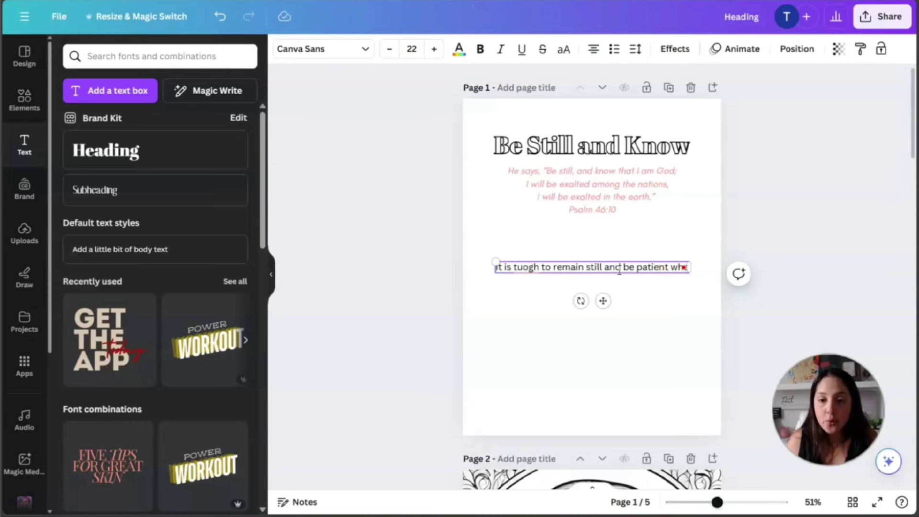
pyautogui.write('n our')
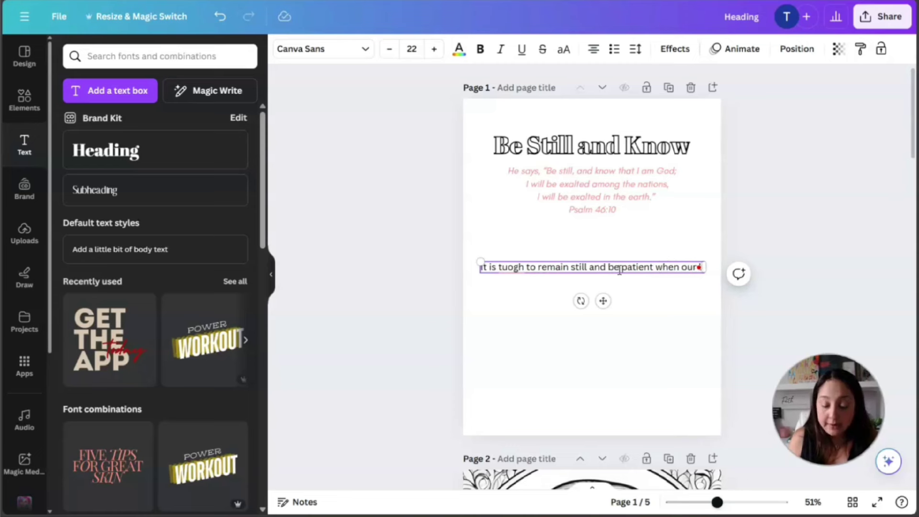
pyautogui.write(' life is falling')
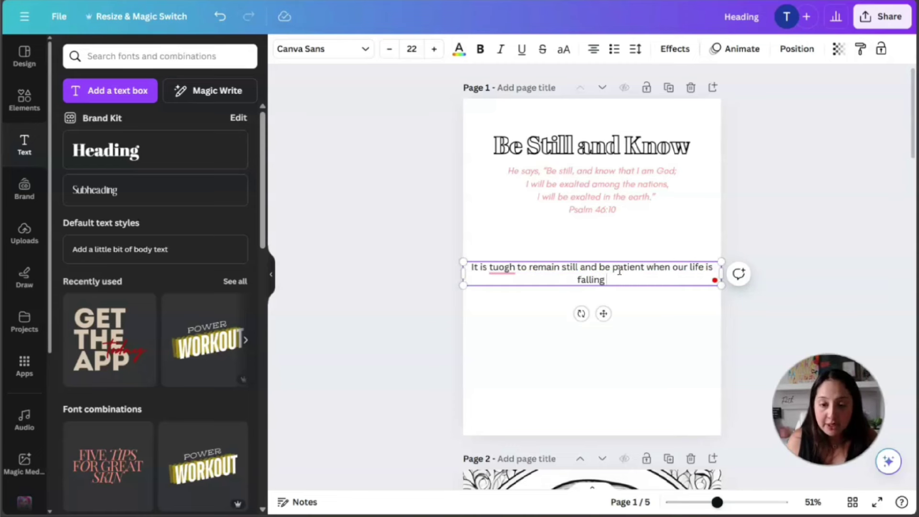
pyautogui.write(' apart')
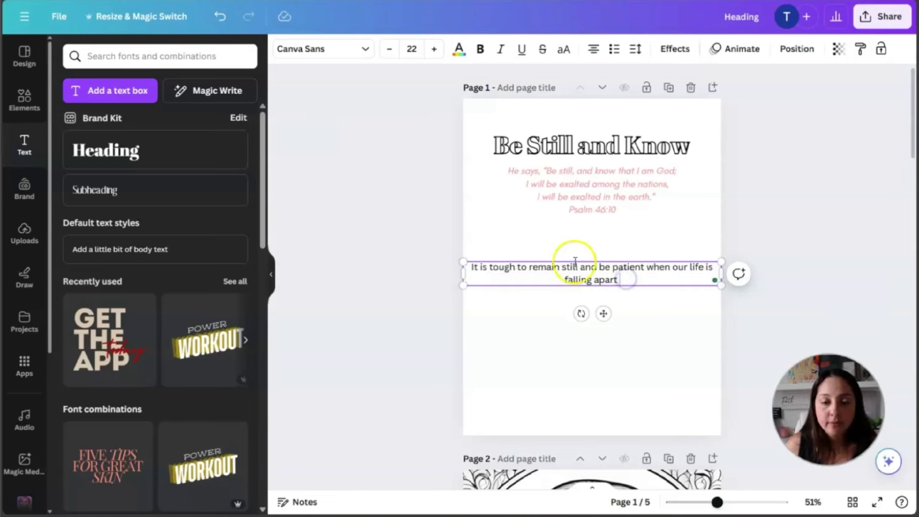
# Step: Have Magic Write continue writing from the opening sentence in the body text box
pyautogui.click(568, 246)
pyautogui.click(589, 276)
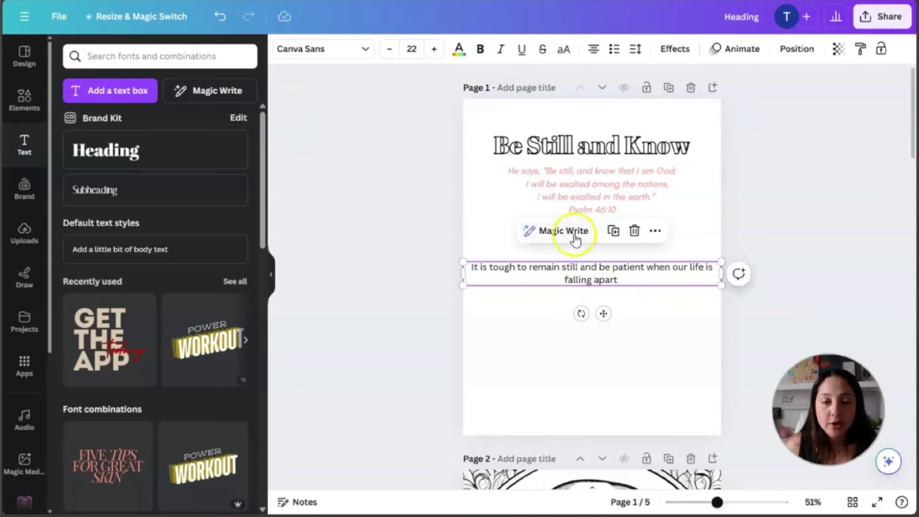
pyautogui.click(574, 232)
pyautogui.click(591, 264)
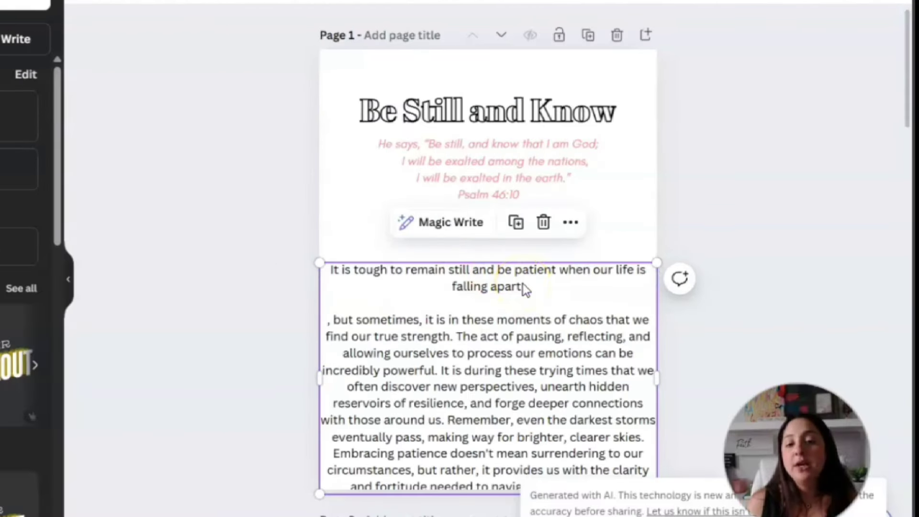
# Step: Remove the line breaks before ", but sometimes" so the generated text joins the opening sentence
pyautogui.click(331, 324)
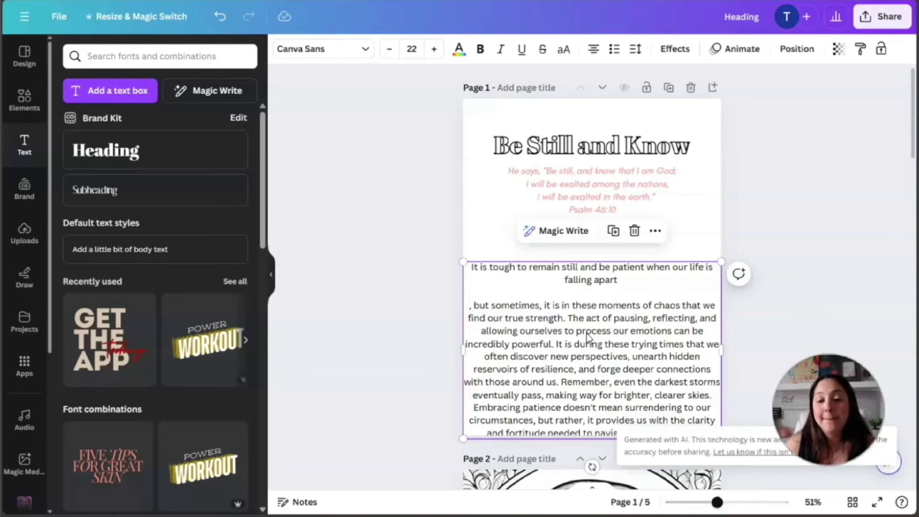
pyautogui.click(471, 309)
pyautogui.press('BackSpace')
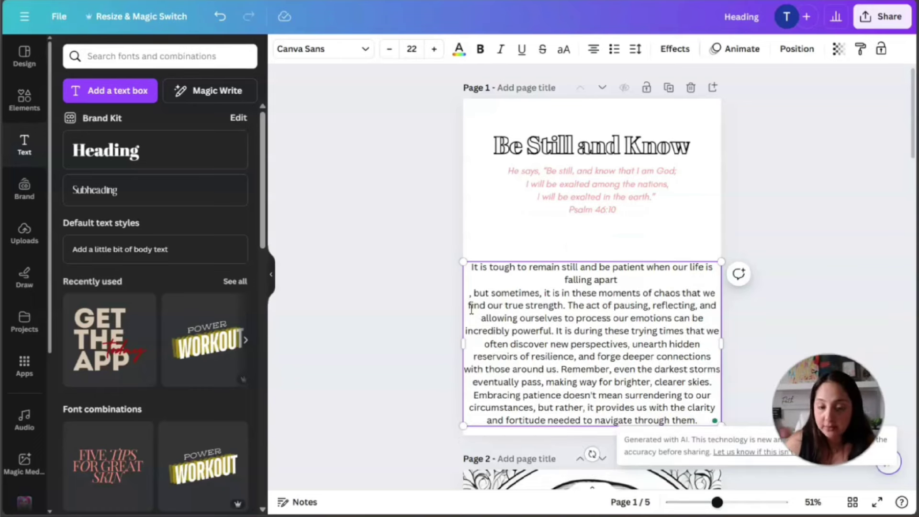
pyautogui.press('BackSpace')
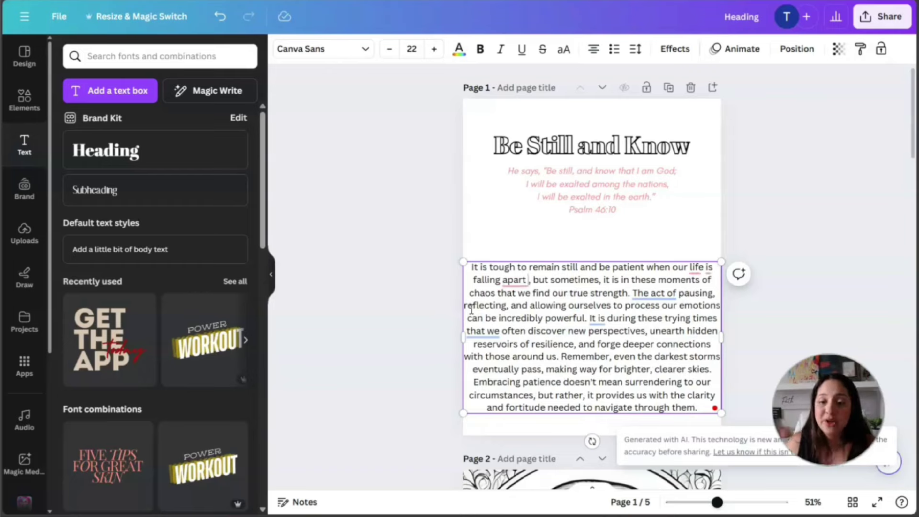
# Step: Narrow the body text box to leave side margins and move it up, centred beneath the verse
pyautogui.moveTo(721, 338); pyautogui.dragTo(690, 342)
pyautogui.click(711, 288)
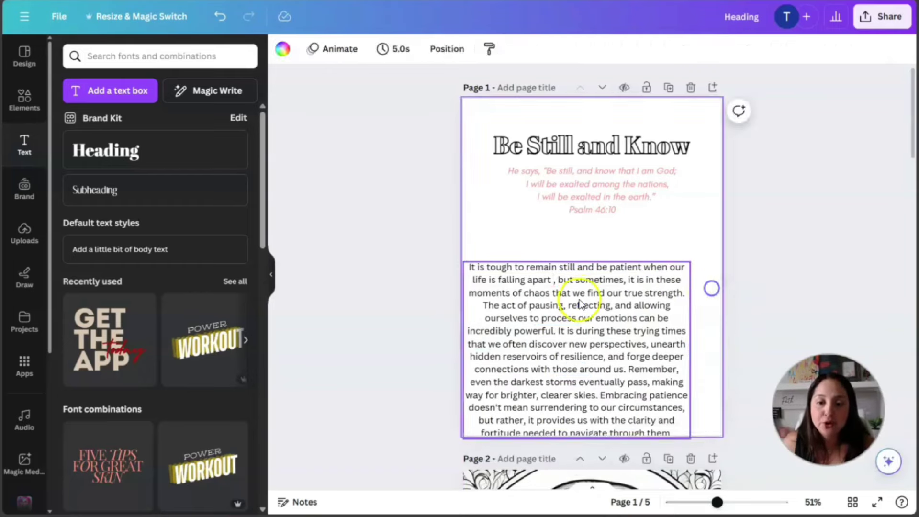
pyautogui.moveTo(579, 303); pyautogui.dragTo(594, 277)
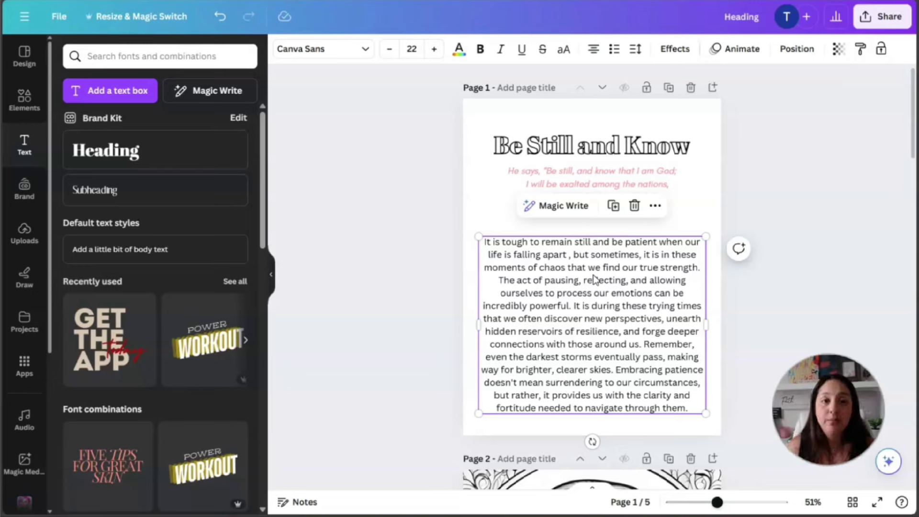
# Step: Delete the stray space before the comma after "apart" and start a new paragraph, after a blank line, at "It is during these trying times"
pyautogui.click(566, 255)
pyautogui.press('Delete')
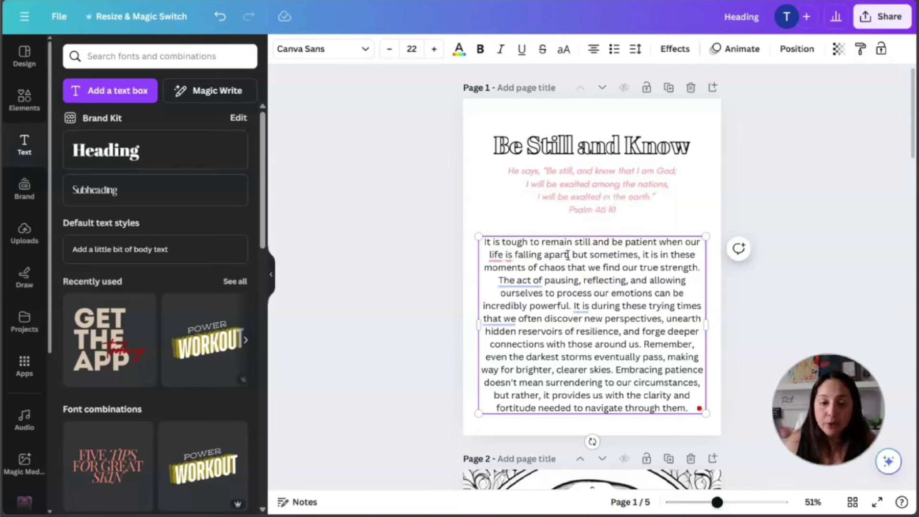
pyautogui.click(594, 279)
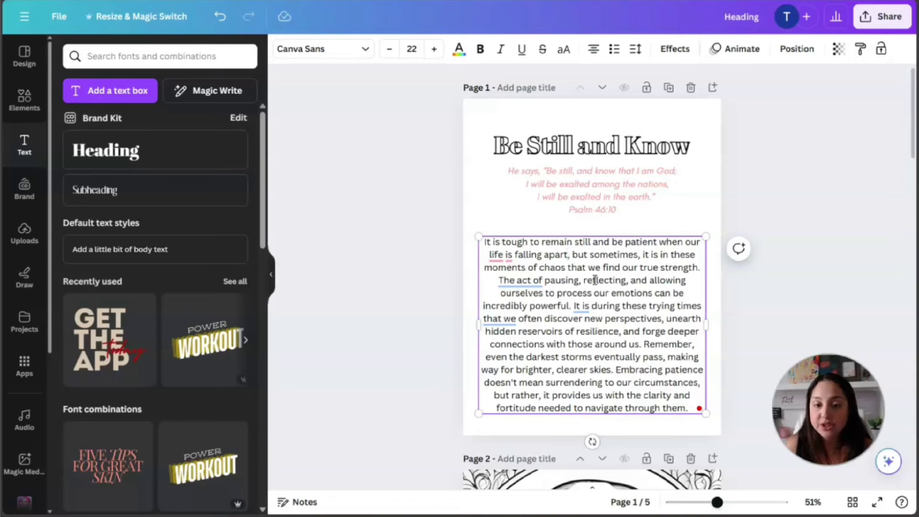
pyautogui.click(574, 306)
pyautogui.press('Return')
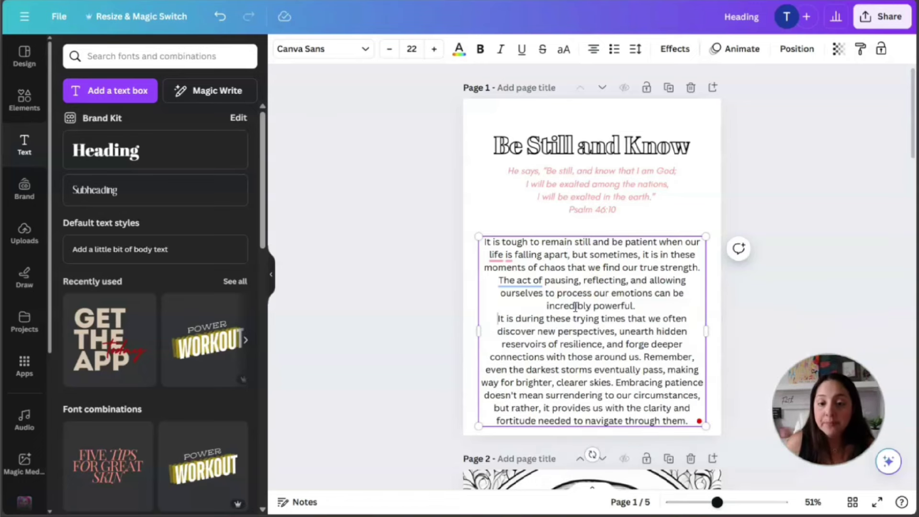
pyautogui.press('Return')
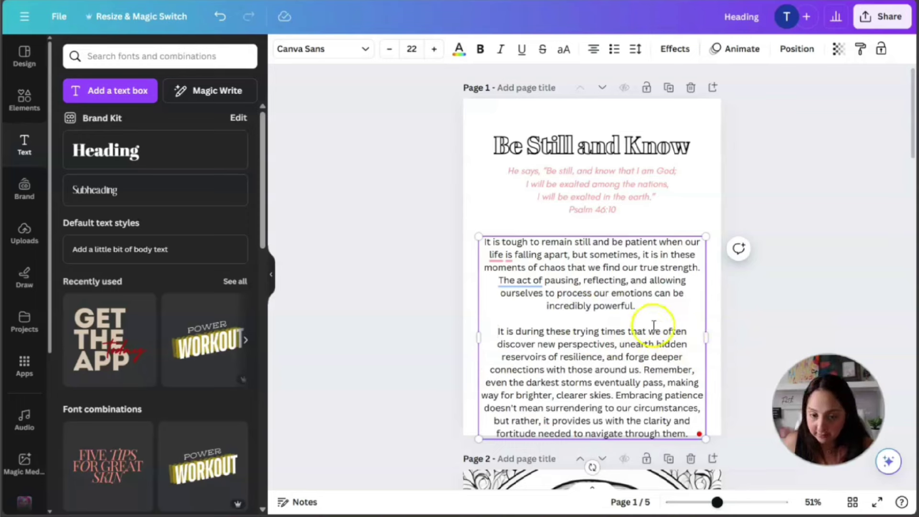
pyautogui.scroll(-2, 677, 324)
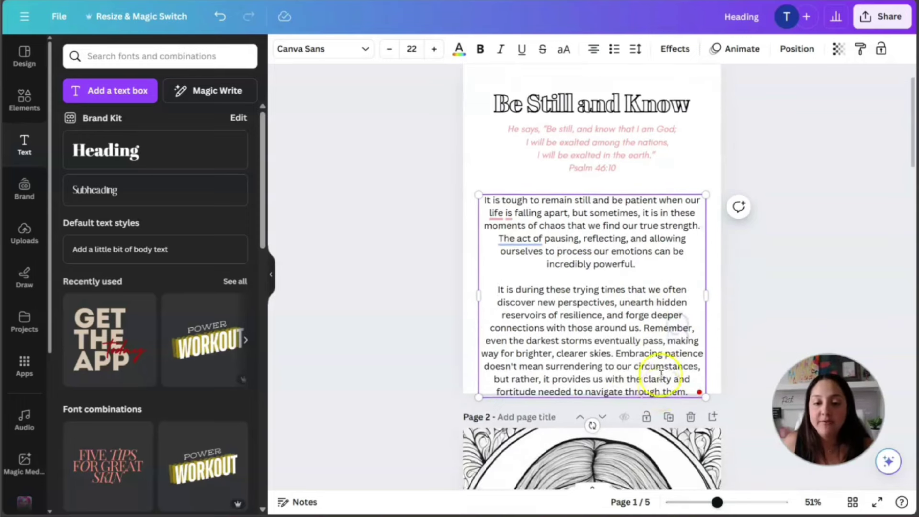
# Step: Delete the last sentence of the devotional body text, beginning "Embracing patience doesn't mean surrendering"
pyautogui.moveTo(617, 334); pyautogui.dragTo(676, 367)
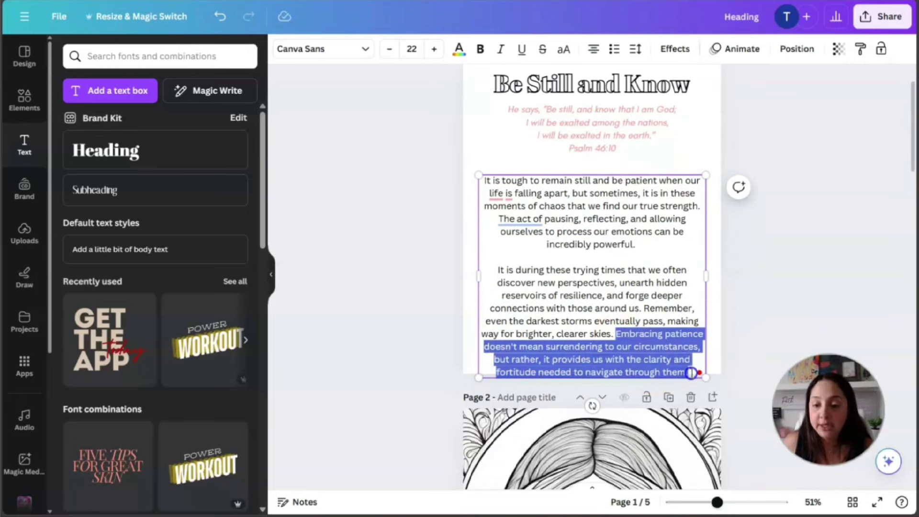
pyautogui.press('BackSpace')
pyautogui.click(696, 355)
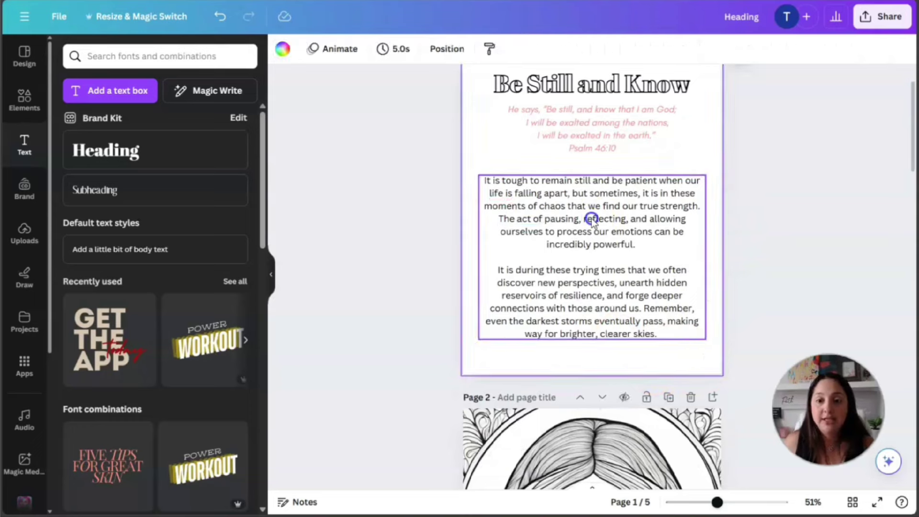
# Step: Try the different alignments on the devotional body text and leave it left-aligned
pyautogui.click(591, 216)
pyautogui.click(595, 56)
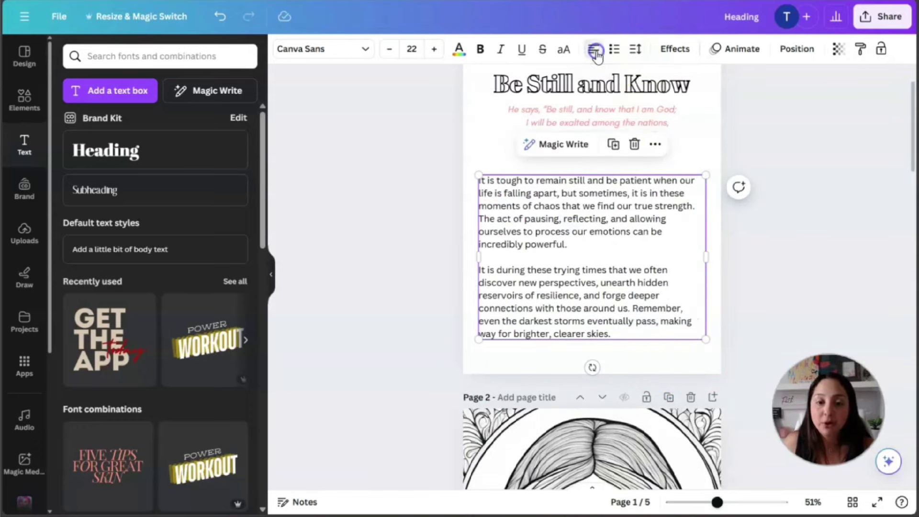
pyautogui.click(592, 50)
pyautogui.click(591, 50)
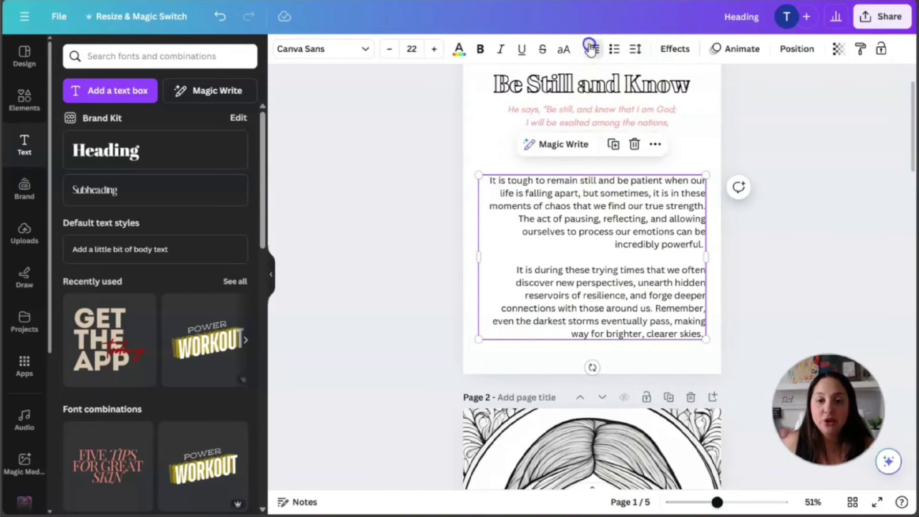
pyautogui.click(591, 50)
pyautogui.click(592, 50)
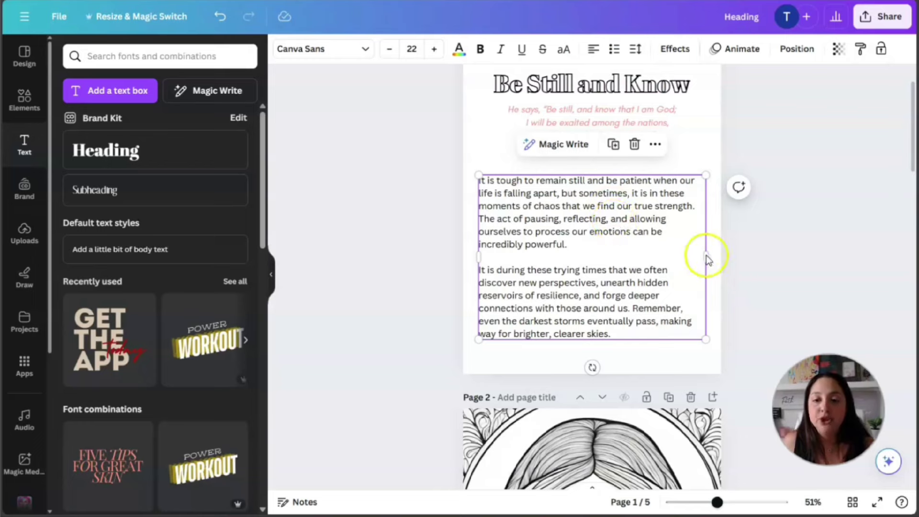
# Step: Narrow the body text box to about 7.4 in wide and centre it horizontally beneath the verse
pyautogui.click(771, 277)
pyautogui.click(604, 245)
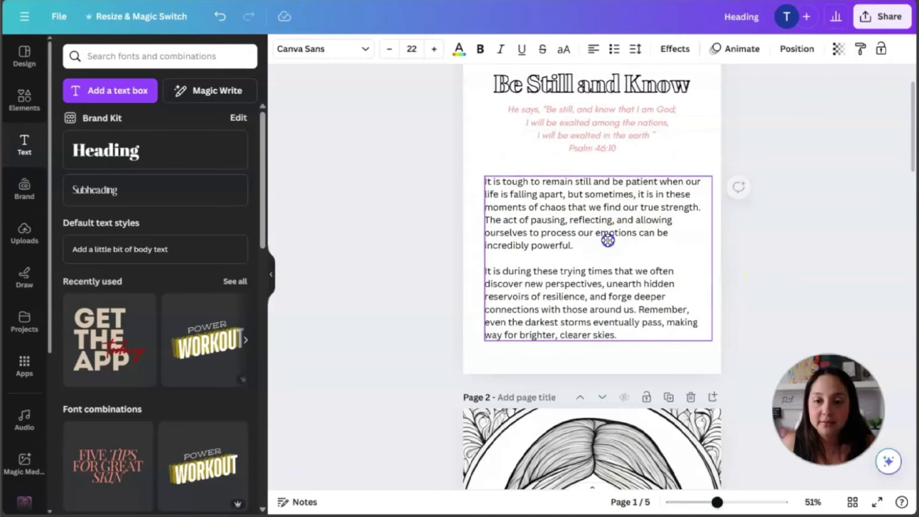
pyautogui.moveTo(716, 257); pyautogui.dragTo(708, 256)
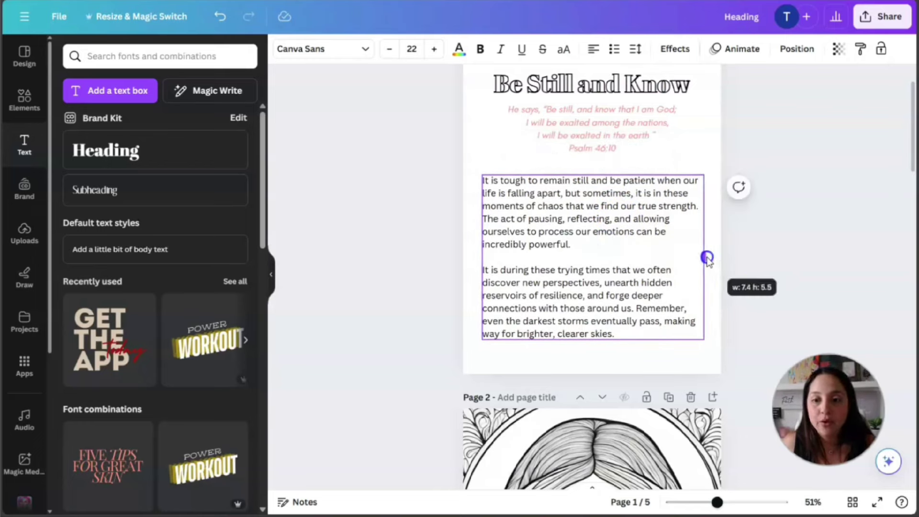
pyautogui.moveTo(609, 220); pyautogui.dragTo(616, 220)
pyautogui.click(747, 272)
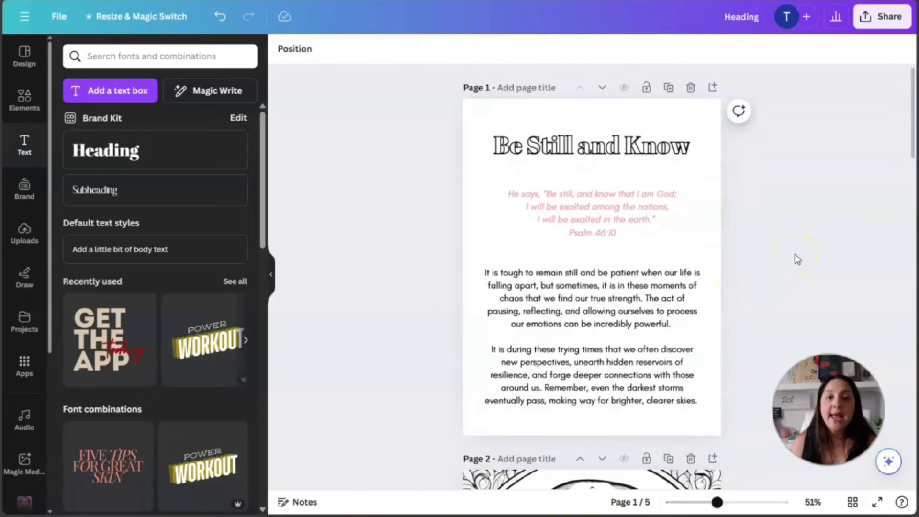
# Step: Review the finished scripture page and the coloring pages below it, and add a blank page after page 2
pyautogui.scroll(-10, 750, 307)
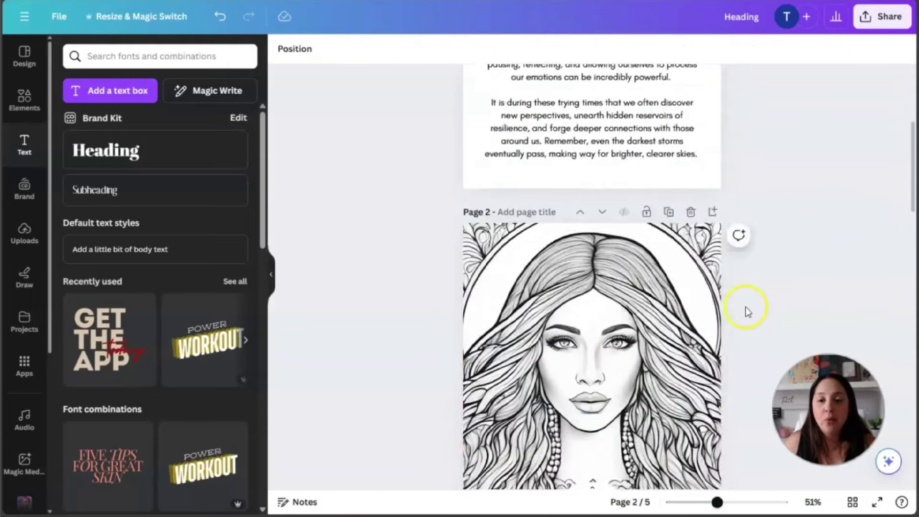
pyautogui.scroll(10, 708, 275)
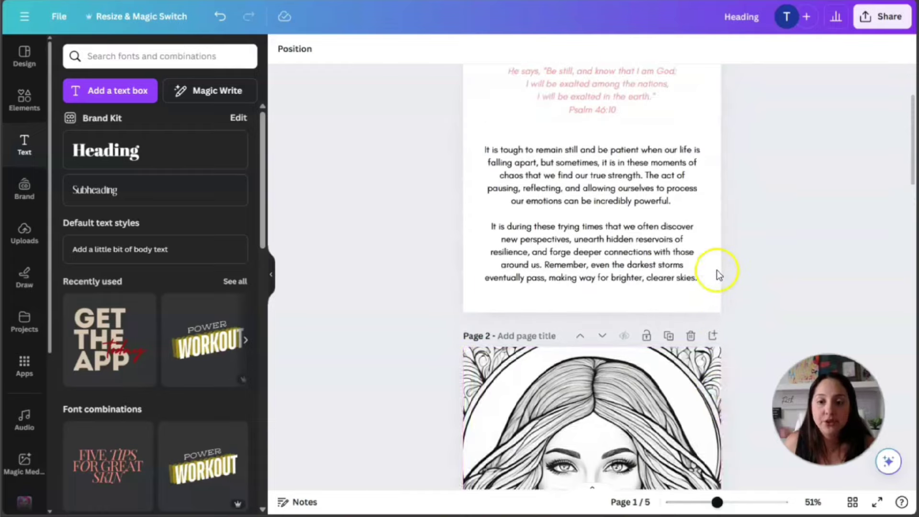
pyautogui.scroll(-12, 718, 270)
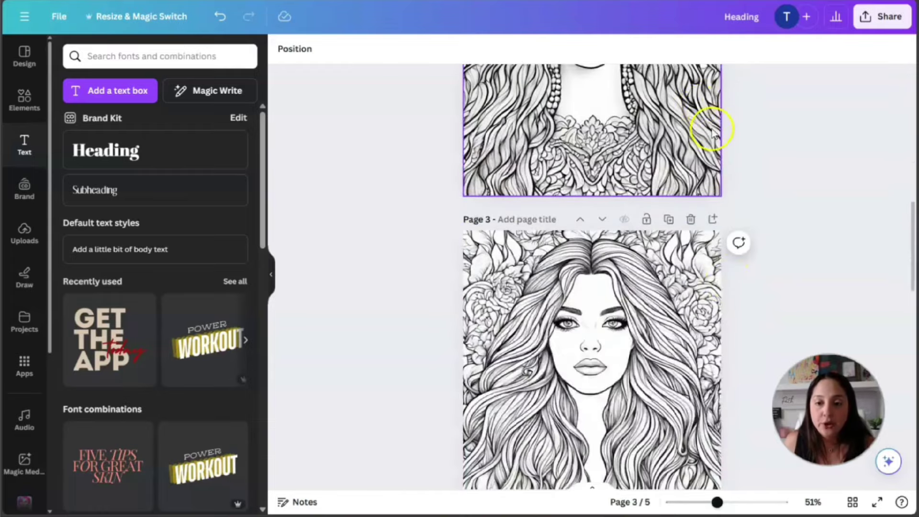
pyautogui.scroll(6, 713, 167)
pyautogui.click(713, 151)
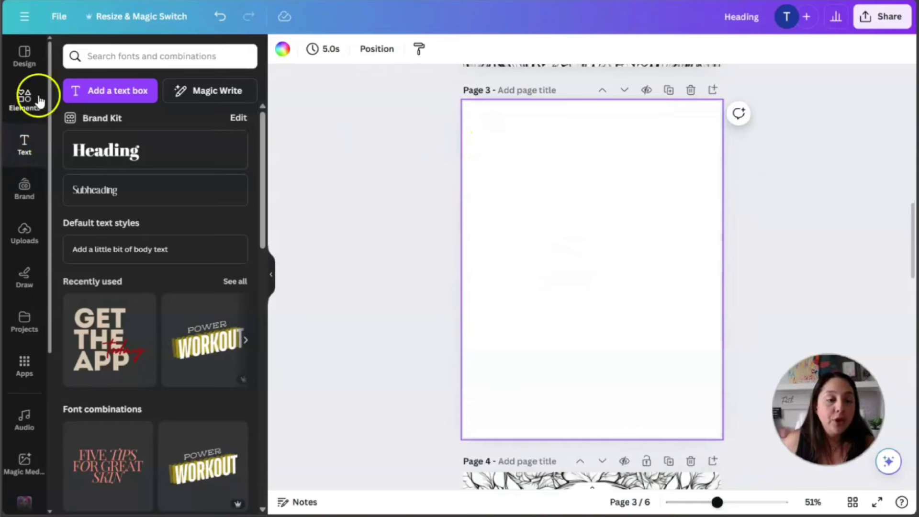
# Step: Start generating Magic Media images with the prompt "design a sketch of a peonies bunch"
pyautogui.scroll(-5, 4, 306)
pyautogui.click(22, 233)
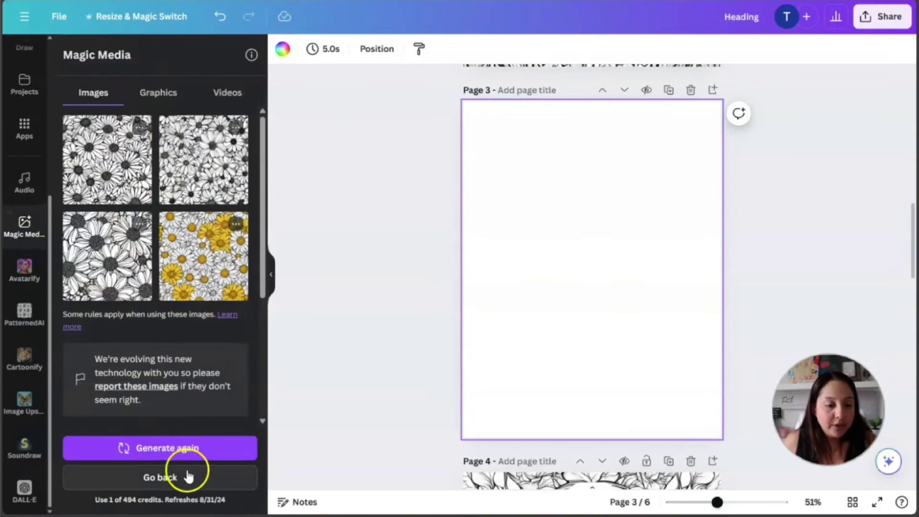
pyautogui.click(172, 477)
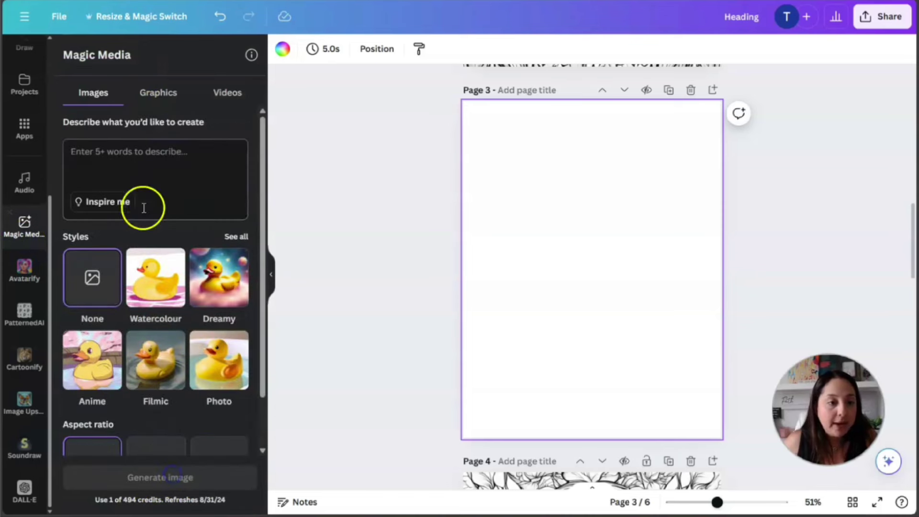
pyautogui.click(168, 159)
pyautogui.write('design a sketch of a peon')
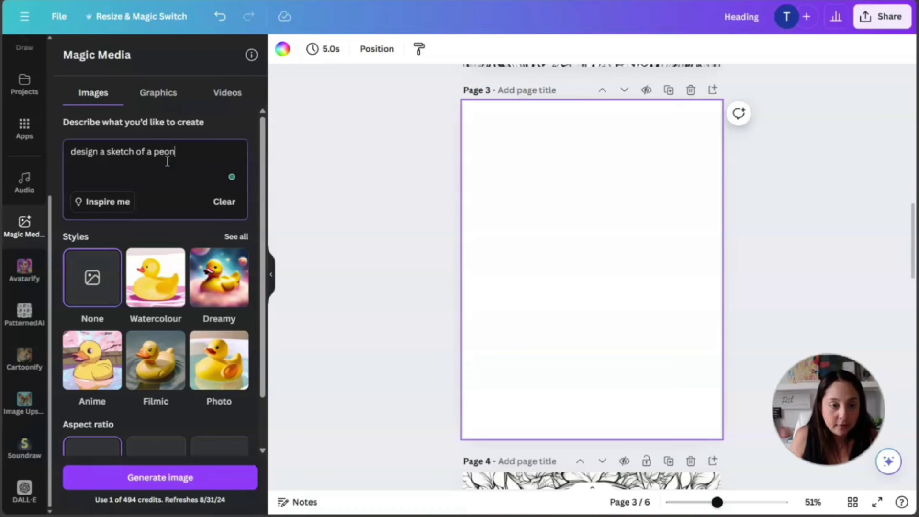
pyautogui.press('BackSpace')
pyautogui.press('BackSpace')
pyautogui.press('BackSpace')
pyautogui.press('BackSpace')
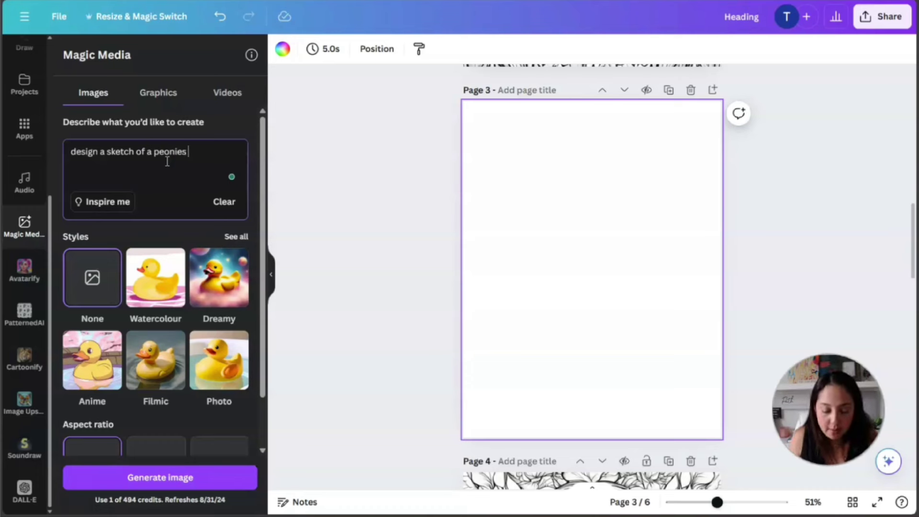
pyautogui.press('Return')
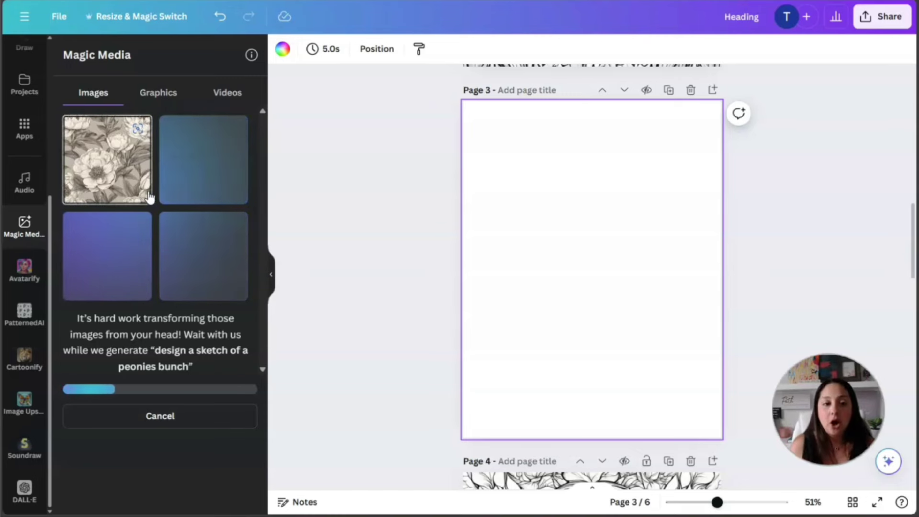
# Step: Cancel the running generation and generate images with the prompt changed to "design a coloring sketch of a peonies bunch"
pyautogui.click(181, 422)
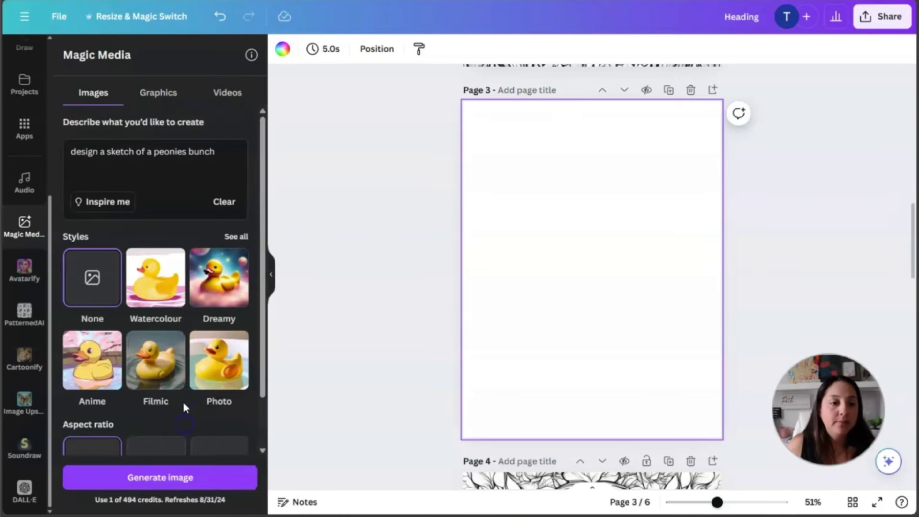
pyautogui.click(118, 161)
pyautogui.click(108, 154)
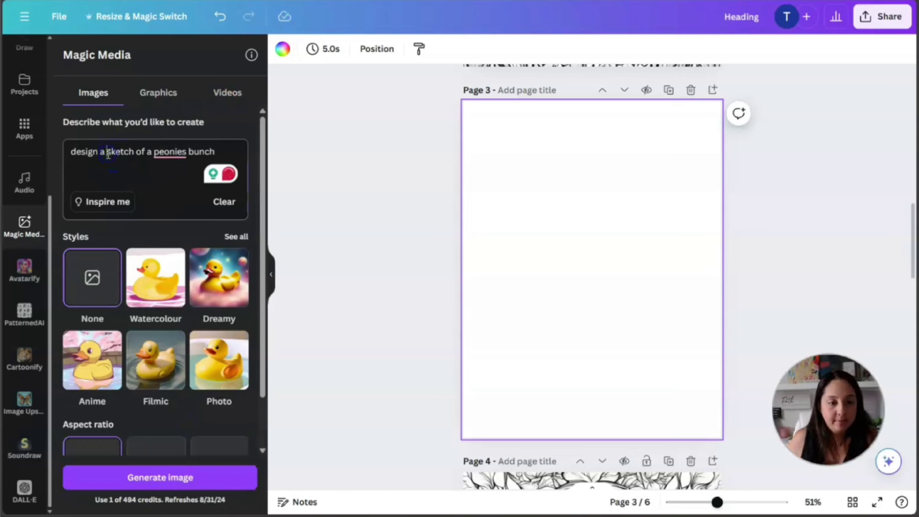
pyautogui.write('coloring')
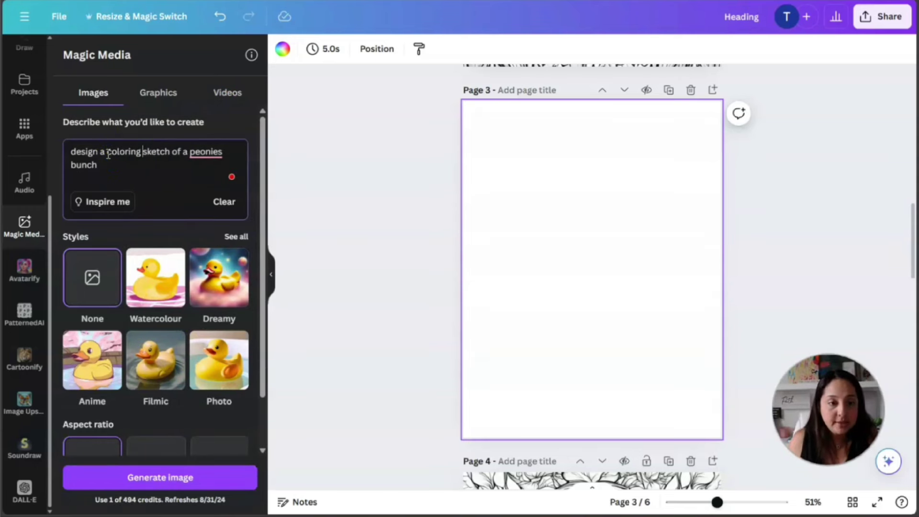
pyautogui.click(110, 164)
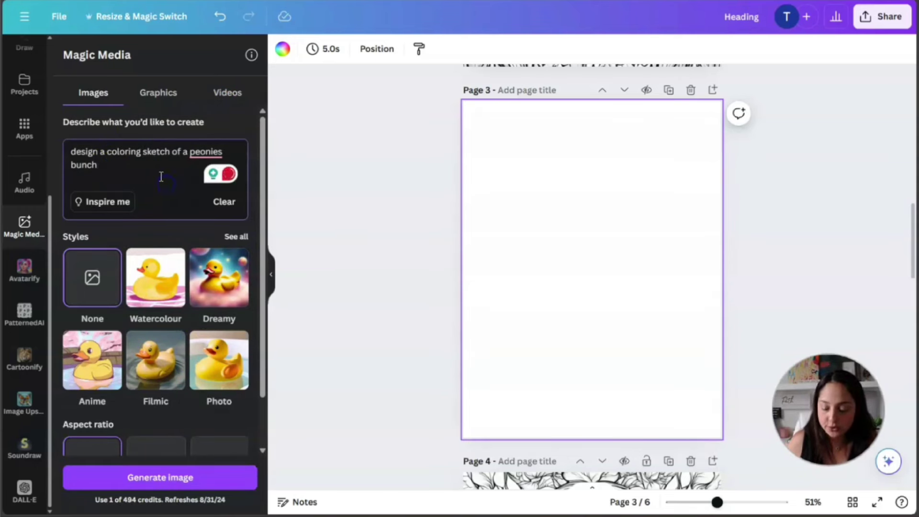
pyautogui.press('Return')
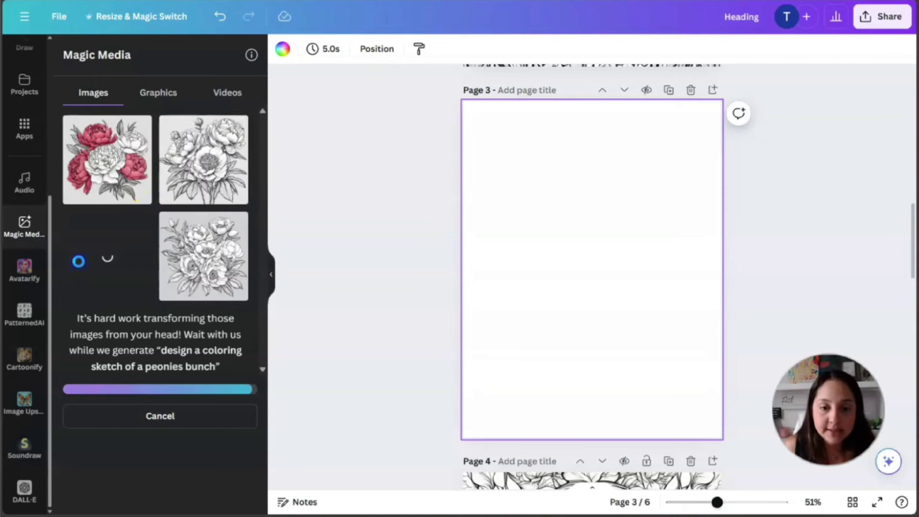
# Step: Place the generated white-background peony image on page 3, enlarged to about three quarters of the page width in the page's lower-left corner
pyautogui.click(204, 167)
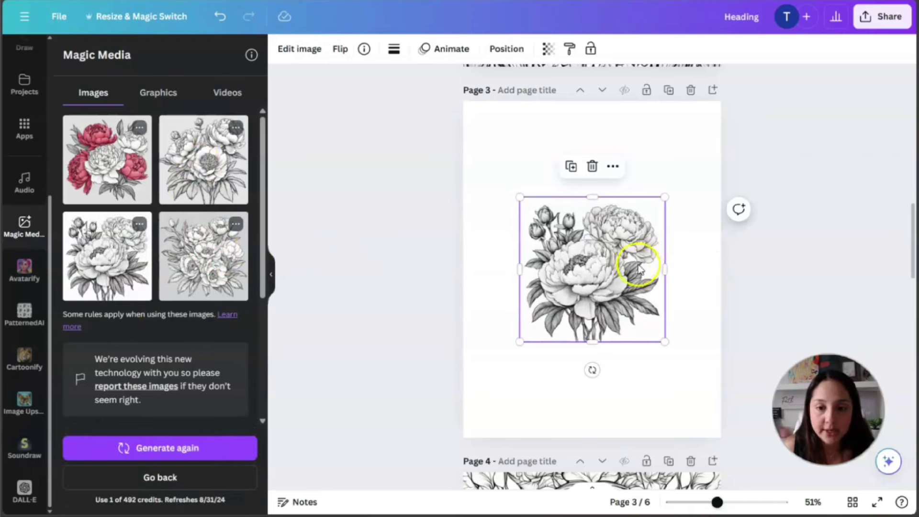
pyautogui.moveTo(636, 256); pyautogui.dragTo(576, 364)
pyautogui.moveTo(608, 294); pyautogui.dragTo(668, 233)
pyautogui.click(711, 305)
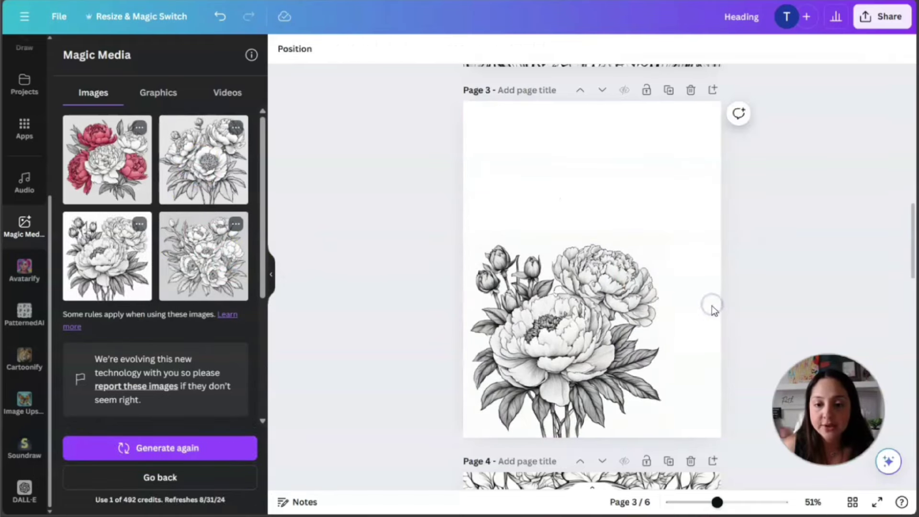
# Step: Add a Brand Kit heading to page 3, enlarge it to size 70 and centre it above the peonies
pyautogui.scroll(5, 19, 208)
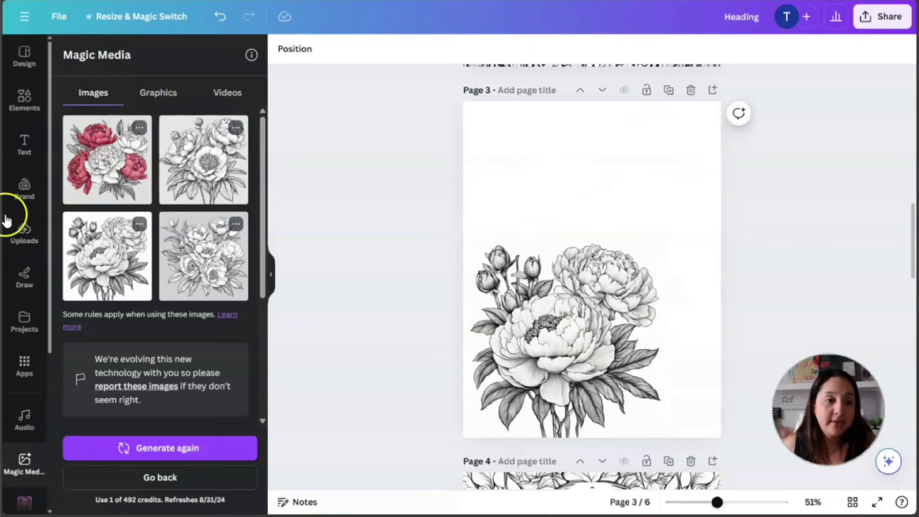
pyautogui.click(22, 146)
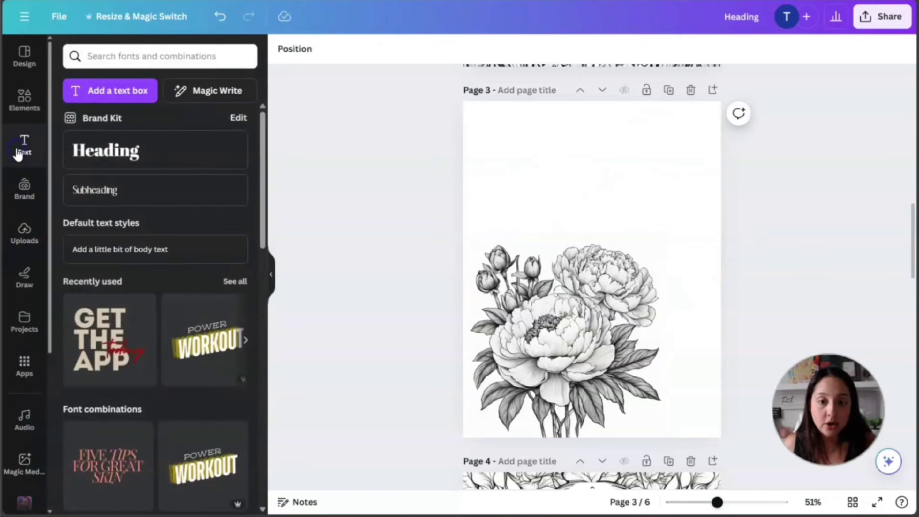
pyautogui.click(120, 149)
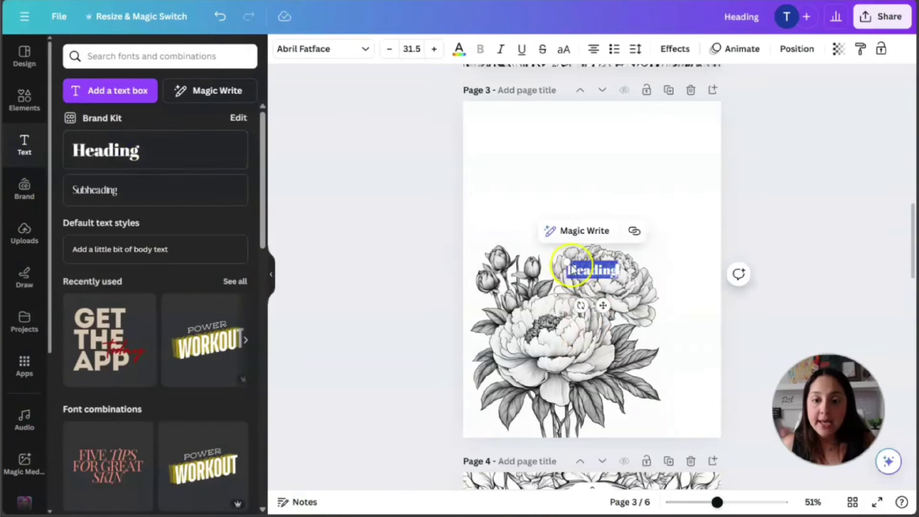
pyautogui.moveTo(558, 255); pyautogui.dragTo(503, 252)
pyautogui.moveTo(571, 304); pyautogui.dragTo(603, 205)
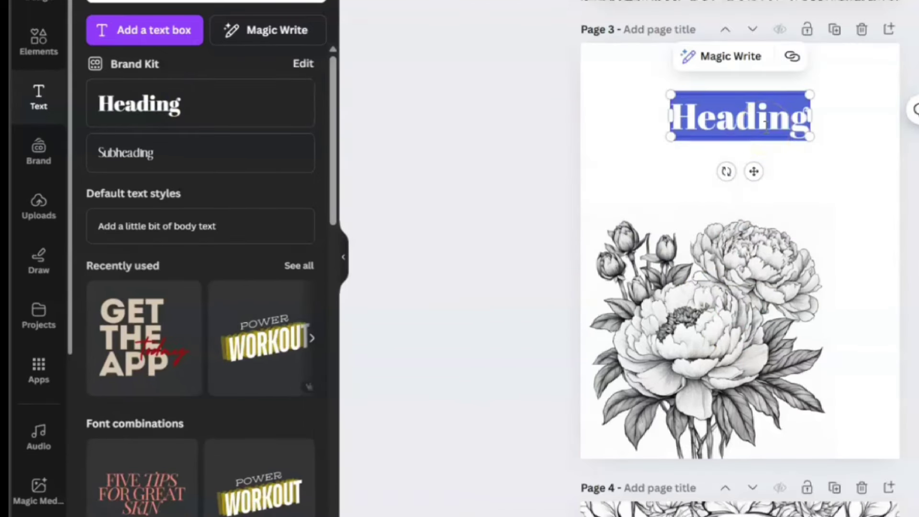
# Step: Replace the placeholder heading text on page 3 with "Have faith"
pyautogui.write('H')
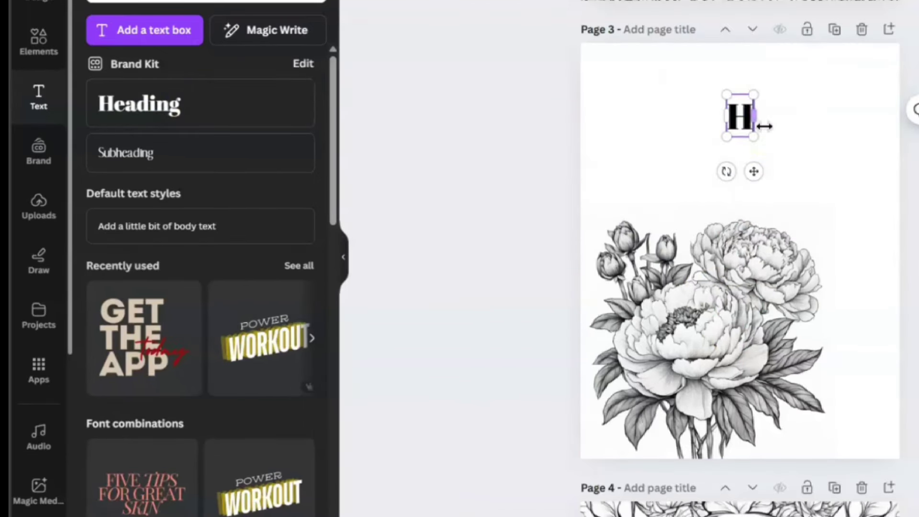
pyautogui.write('ave fai')
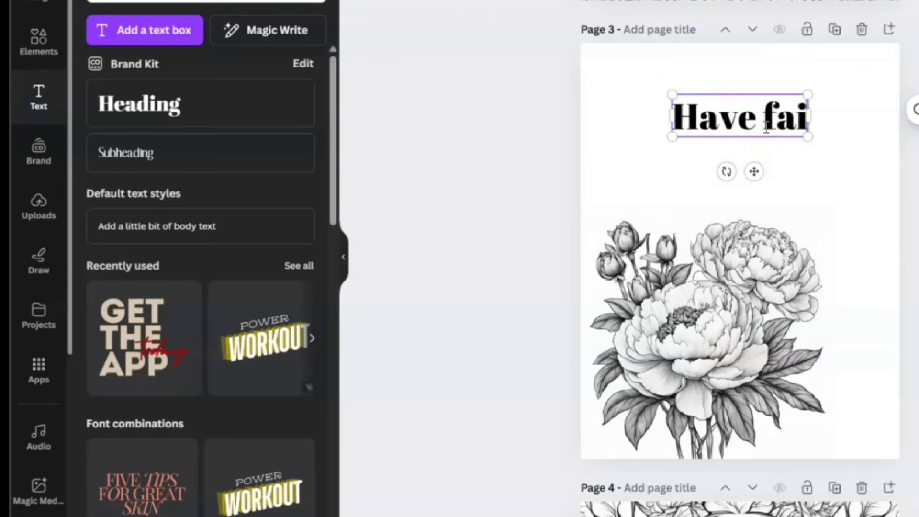
pyautogui.press('BackSpace')
pyautogui.press('BackSpace')
pyautogui.press('BackSpace')
pyautogui.press('BackSpace')
pyautogui.write('faith')
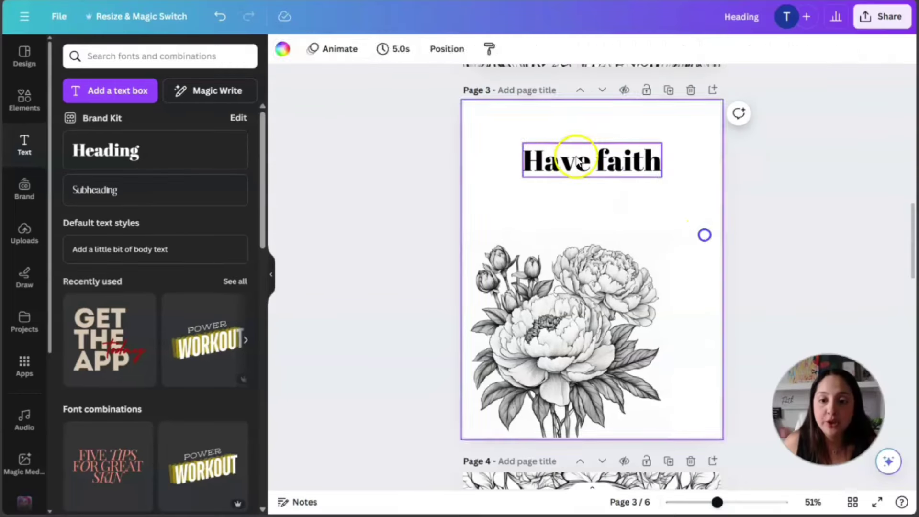
pyautogui.click(715, 103)
# Step: Set the heading's font to Alyssum and move the heading down closer to the peonies
pyautogui.click(312, 44)
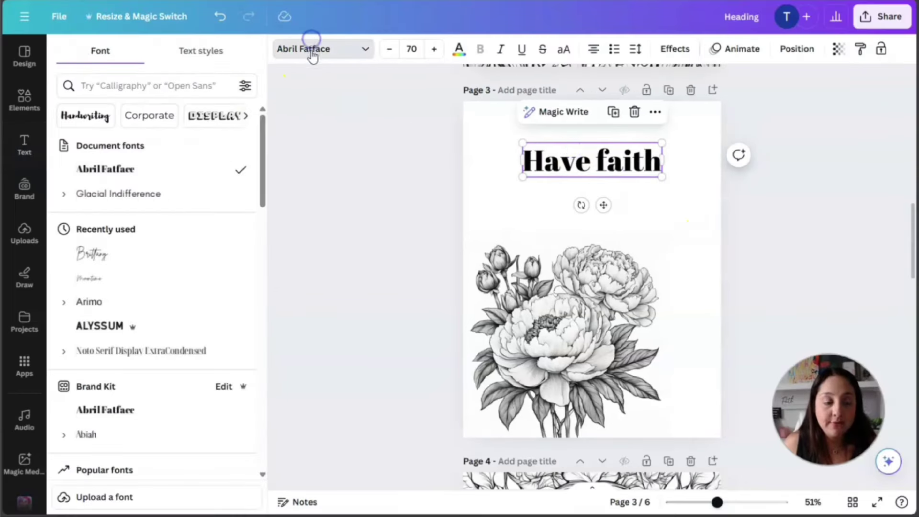
pyautogui.scroll(-2, 123, 277)
pyautogui.click(99, 264)
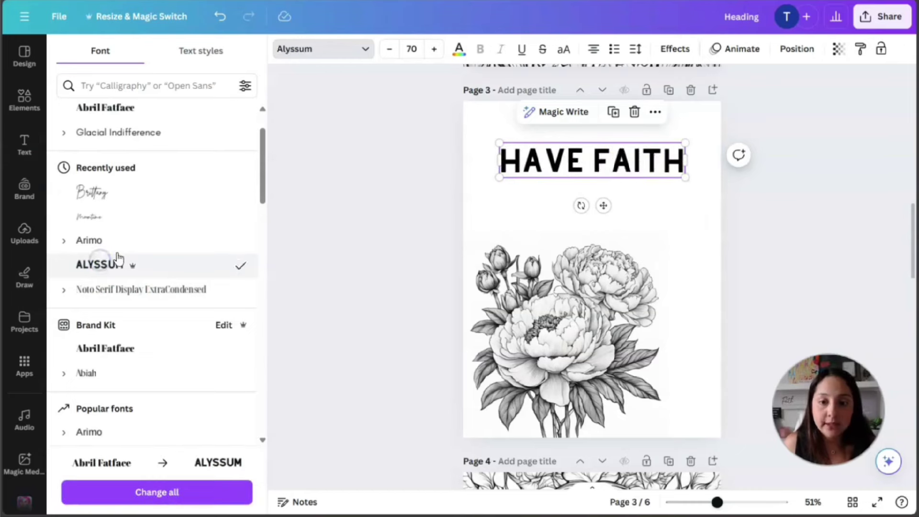
pyautogui.moveTo(625, 171); pyautogui.dragTo(624, 194)
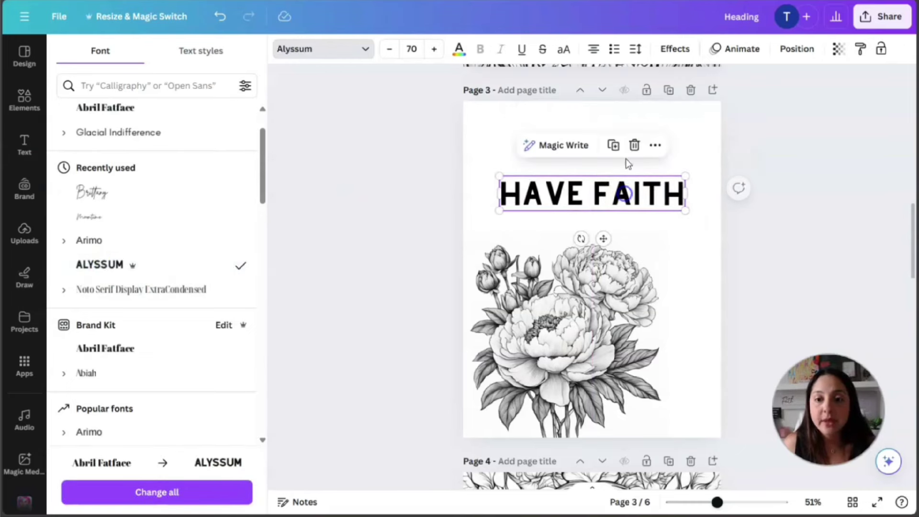
# Step: Apply the Hollow text effect to the "Have faith" heading on page 3 and set its thickness to 73
pyautogui.click(672, 53)
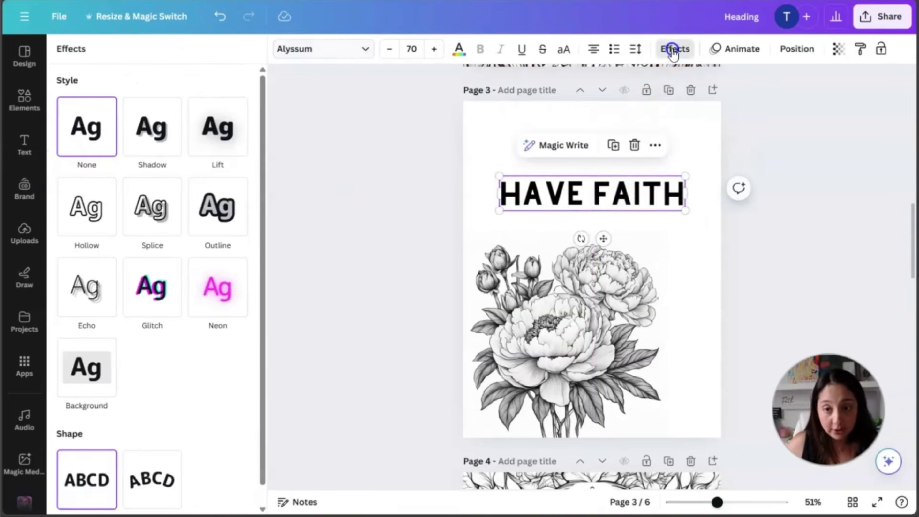
pyautogui.click(82, 206)
pyautogui.moveTo(685, 176)
pyautogui.mouseDown()
pyautogui.moveTo(677, 175)
pyautogui.moveTo(683, 167)
pyautogui.mouseUp()
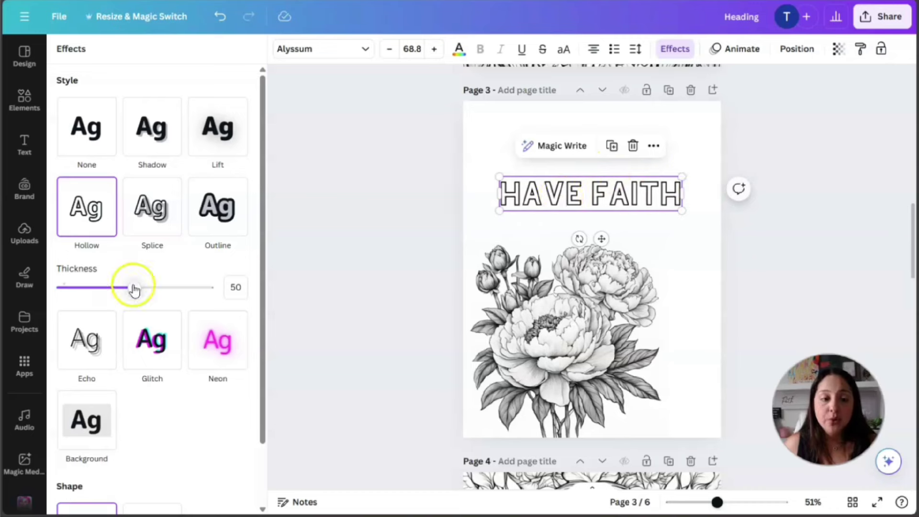
pyautogui.moveTo(133, 288); pyautogui.dragTo(168, 292)
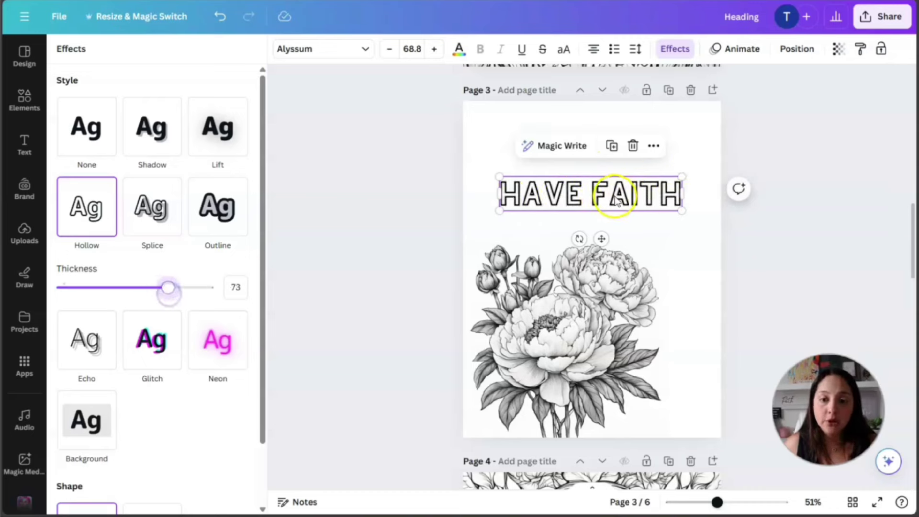
# Step: Enlarge the "Have faith" heading to size 107 on two lines, right-align it and position it above the peonies
pyautogui.moveTo(685, 195); pyautogui.dragTo(691, 133)
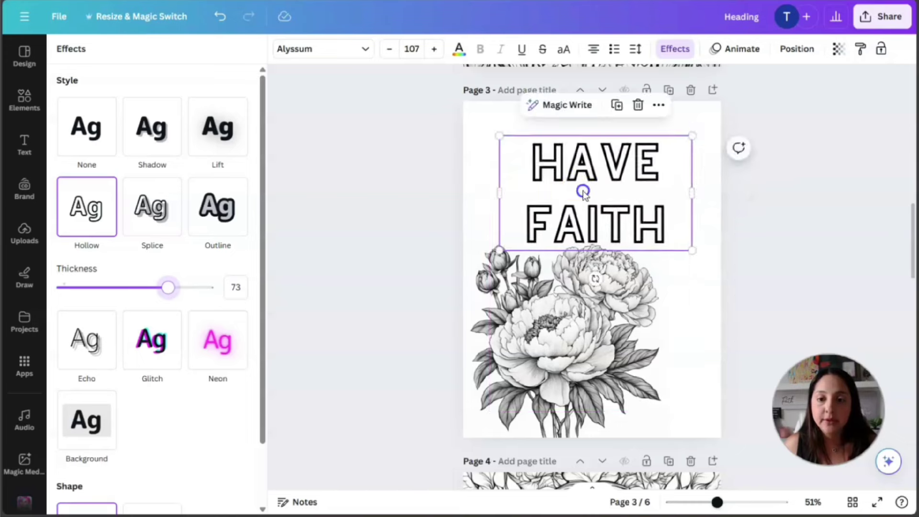
pyautogui.moveTo(582, 191); pyautogui.dragTo(608, 181)
pyautogui.click(594, 51)
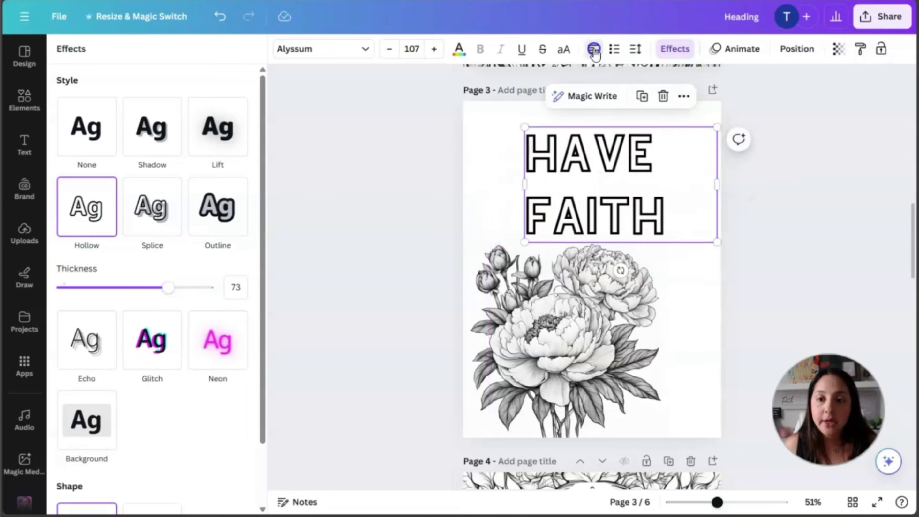
pyautogui.click(594, 50)
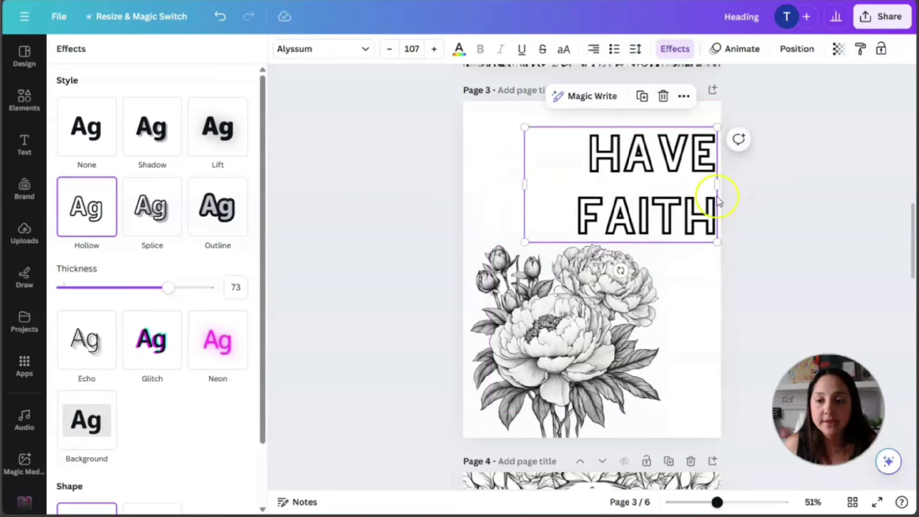
pyautogui.click(646, 188)
pyautogui.moveTo(645, 188); pyautogui.dragTo(625, 187)
pyautogui.click(809, 228)
# Step: Show all pages of the coloring book in grid view
pyautogui.click(852, 501)
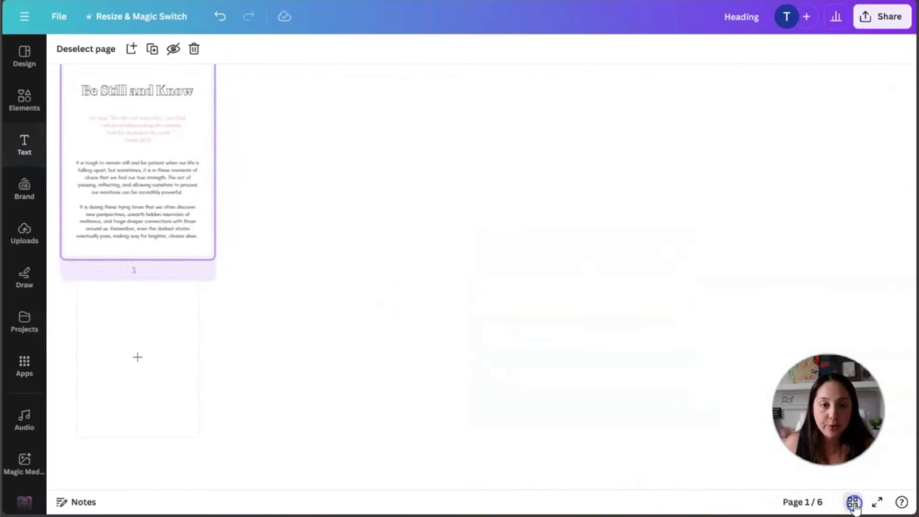